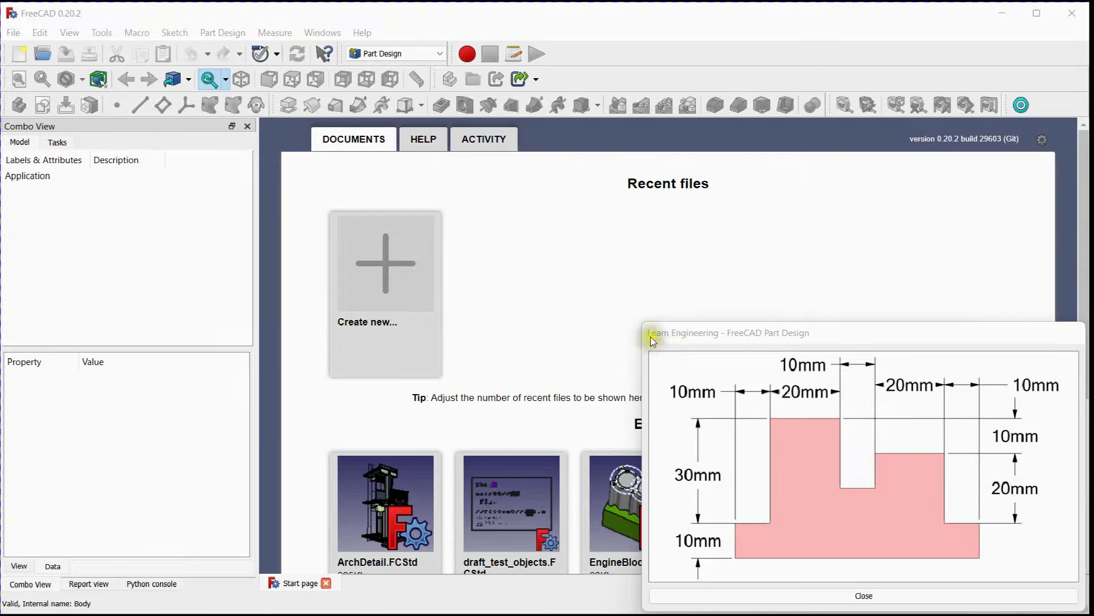
- Enlarge and pan the reference drawing to study the stepped profile and 40 mm depth
{"action": "left_click_drag", "start_coordinate": [644, 321], "coordinate": [350, 113]}
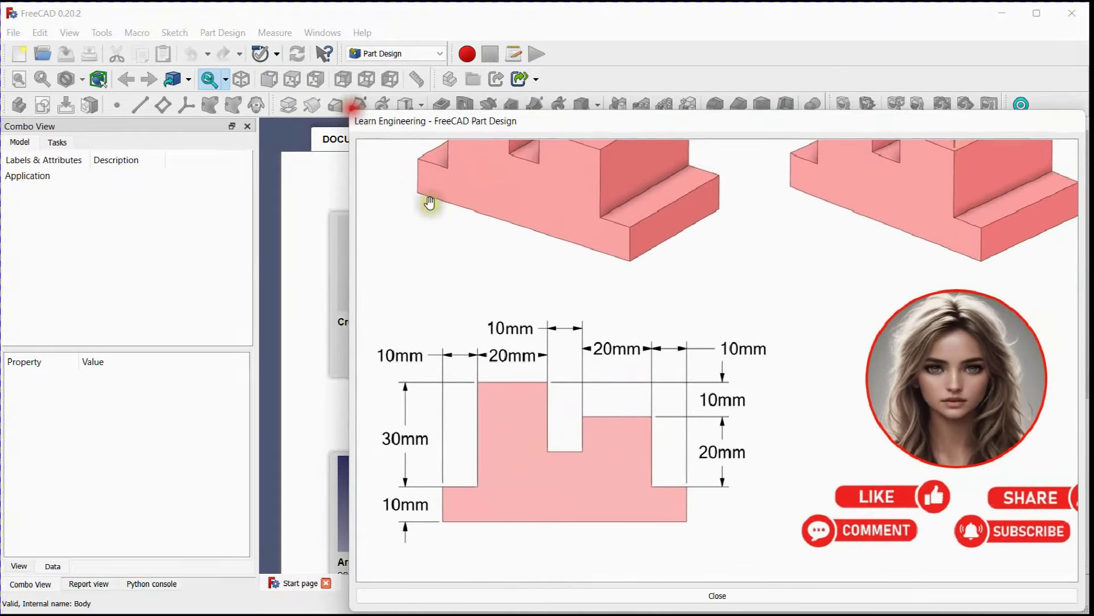
{"action": "left_click_drag", "start_coordinate": [540, 285], "coordinate": [540, 443]}
{"action": "scroll", "coordinate": [494, 359], "scroll_direction": "up", "scroll_amount": 5}
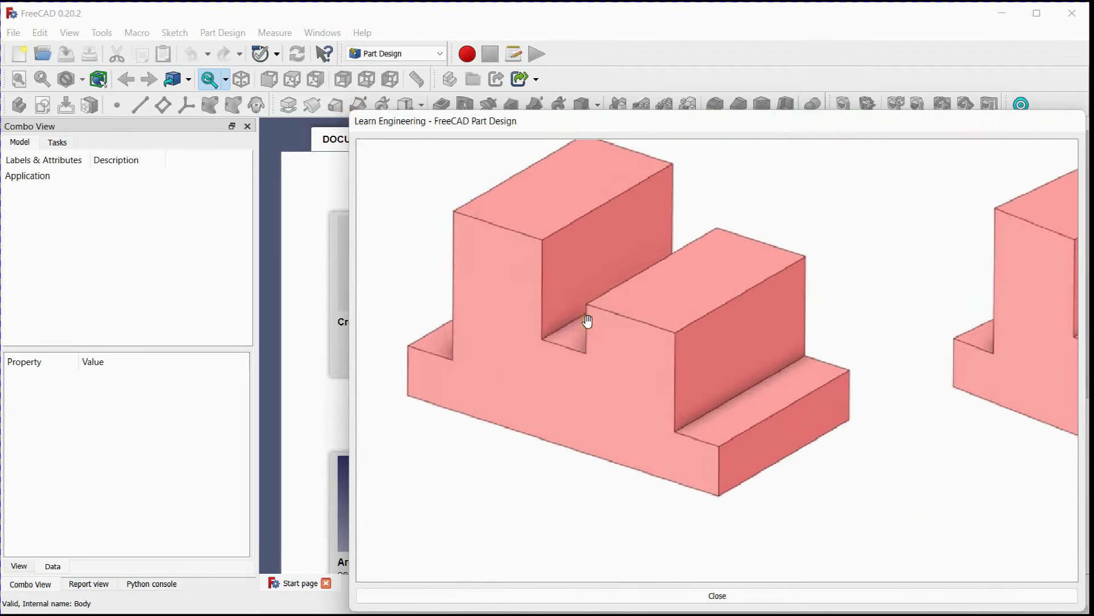
{"action": "scroll", "coordinate": [587, 322], "scroll_direction": "down", "scroll_amount": 3}
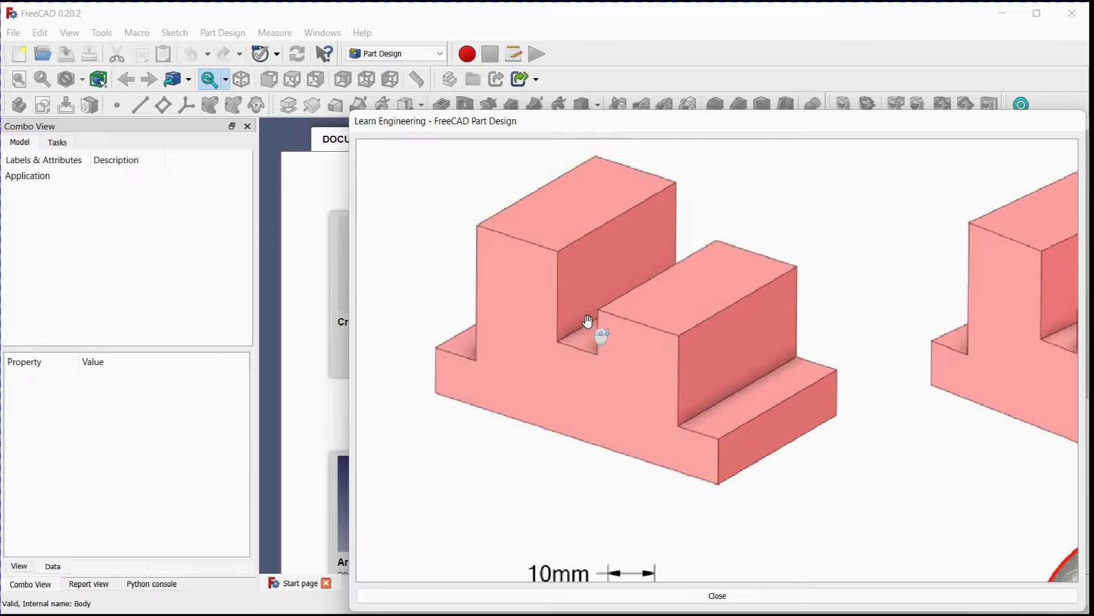
{"action": "left_click_drag", "start_coordinate": [567, 391], "coordinate": [564, 325]}
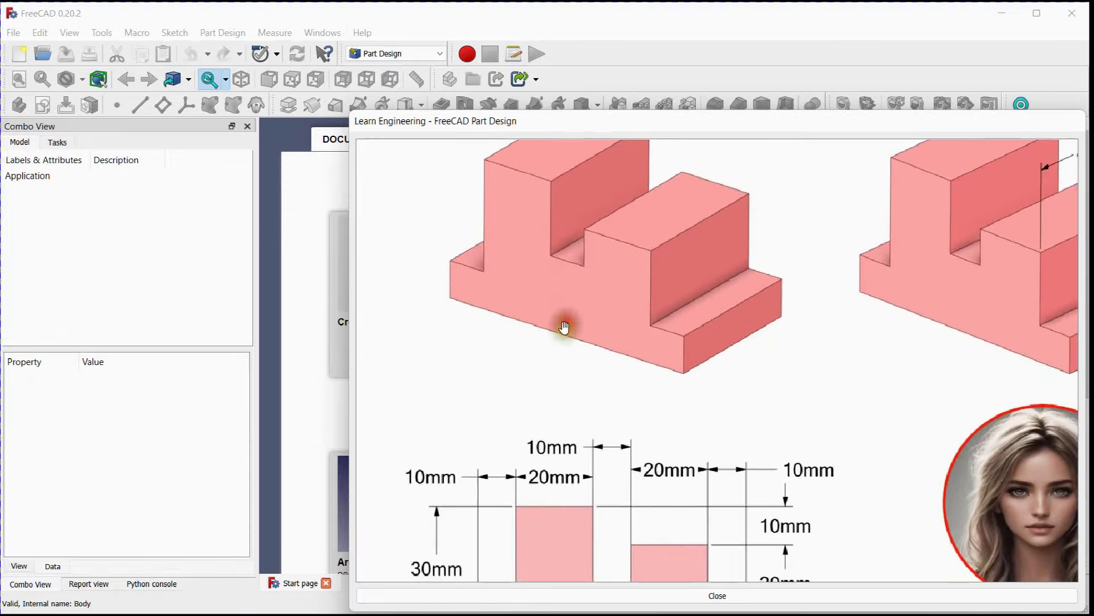
{"action": "scroll", "coordinate": [602, 511], "scroll_direction": "down", "scroll_amount": 2}
{"action": "left_click_drag", "start_coordinate": [600, 524], "coordinate": [684, 354]}
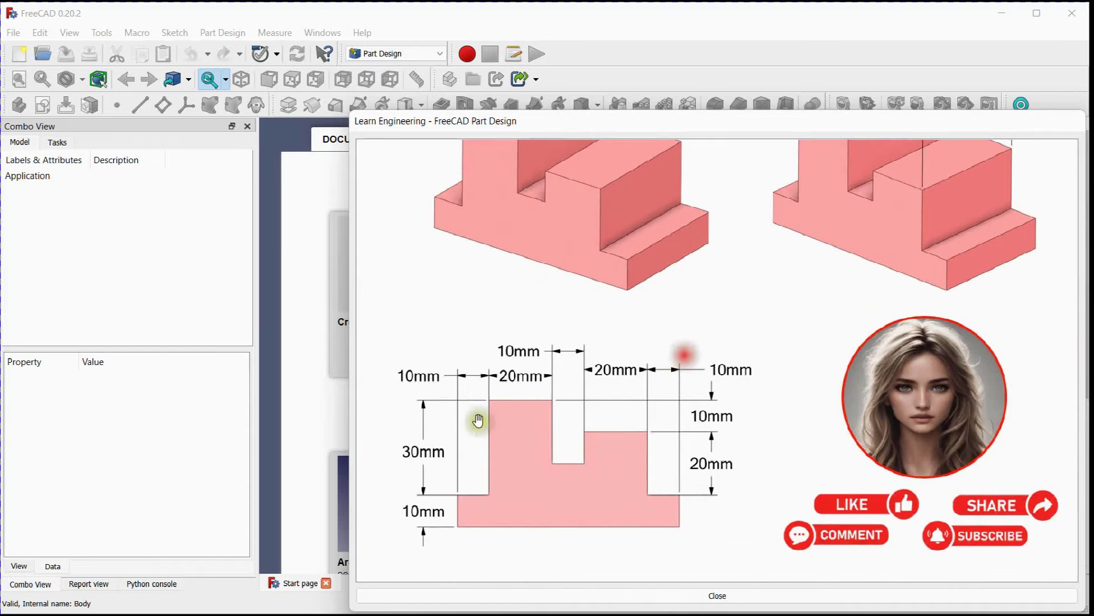
{"action": "scroll", "coordinate": [470, 434], "scroll_direction": "up", "scroll_amount": 2}
{"action": "left_click_drag", "start_coordinate": [464, 452], "coordinate": [589, 366]}
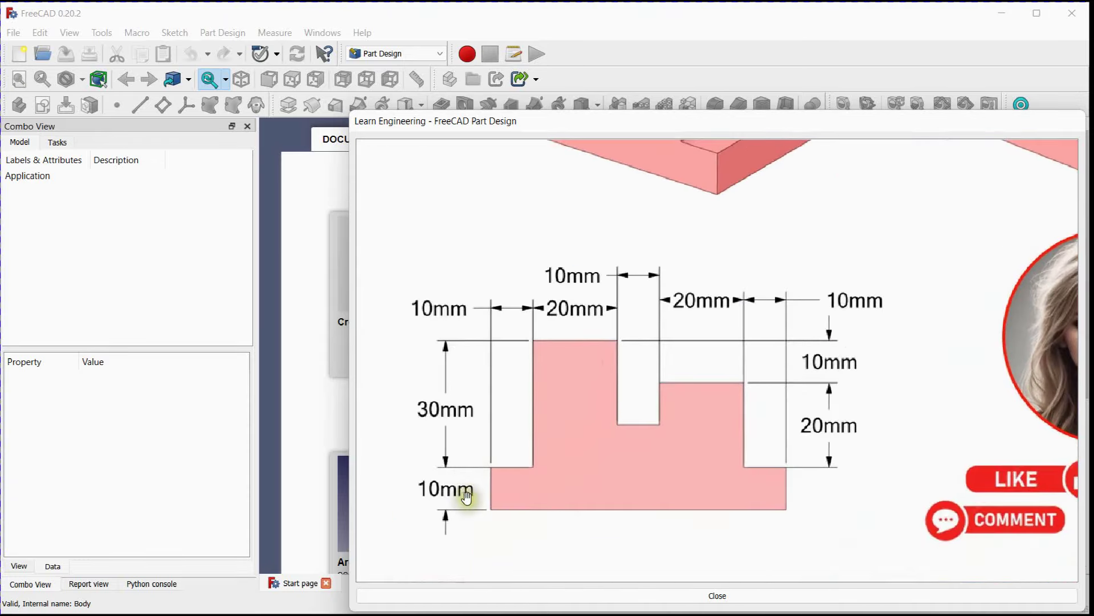
{"action": "scroll", "coordinate": [467, 497], "scroll_direction": "down", "scroll_amount": 2}
{"action": "left_click_drag", "start_coordinate": [707, 334], "coordinate": [618, 457]}
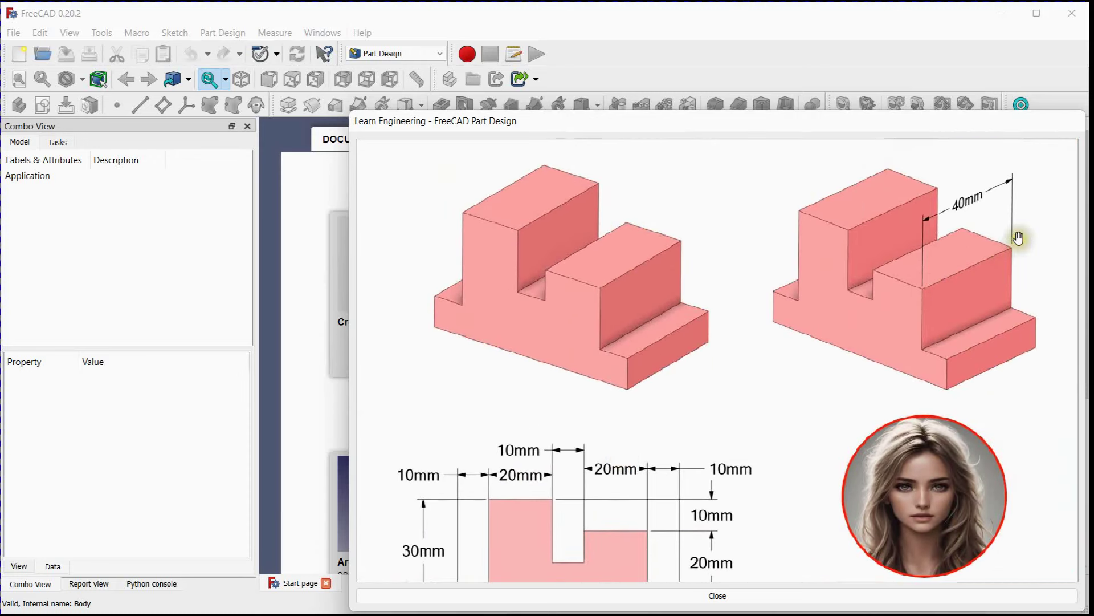
{"action": "scroll", "coordinate": [970, 258], "scroll_direction": "down", "scroll_amount": 2}
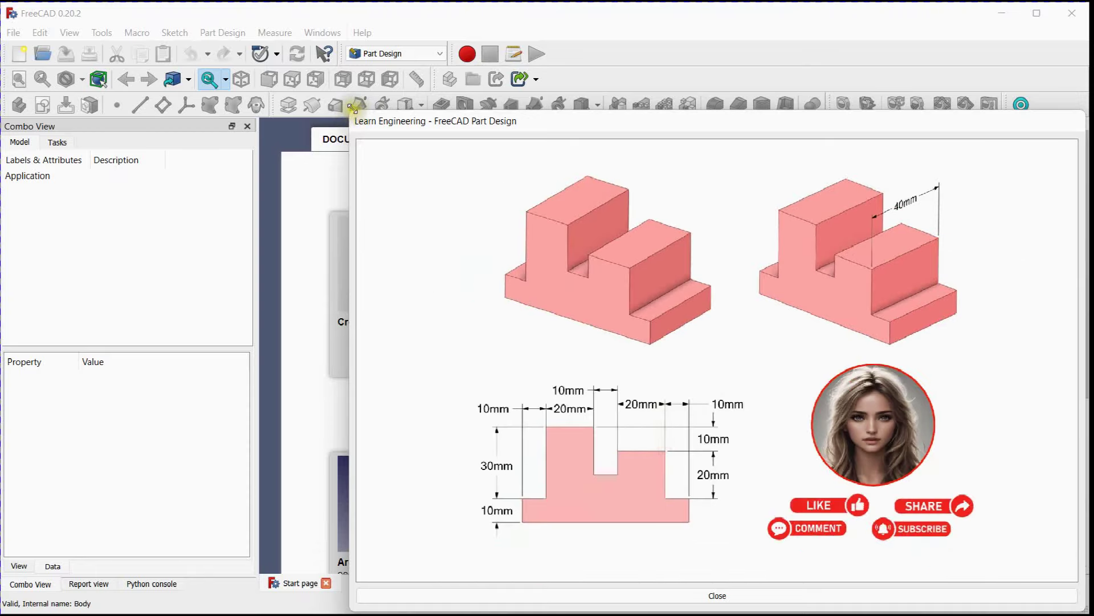
{"action": "mouse_move", "coordinate": [352, 109]}
{"action": "left_mouse_down"}
{"action": "mouse_move", "coordinate": [486, 231]}
{"action": "mouse_move", "coordinate": [674, 313]}
{"action": "mouse_move", "coordinate": [659, 290]}
{"action": "mouse_move", "coordinate": [676, 287]}
{"action": "mouse_move", "coordinate": [683, 327]}
{"action": "left_mouse_up"}
{"action": "left_click_drag", "start_coordinate": [808, 538], "coordinate": [828, 402]}
{"action": "scroll", "coordinate": [758, 473], "scroll_direction": "up", "scroll_amount": 2}
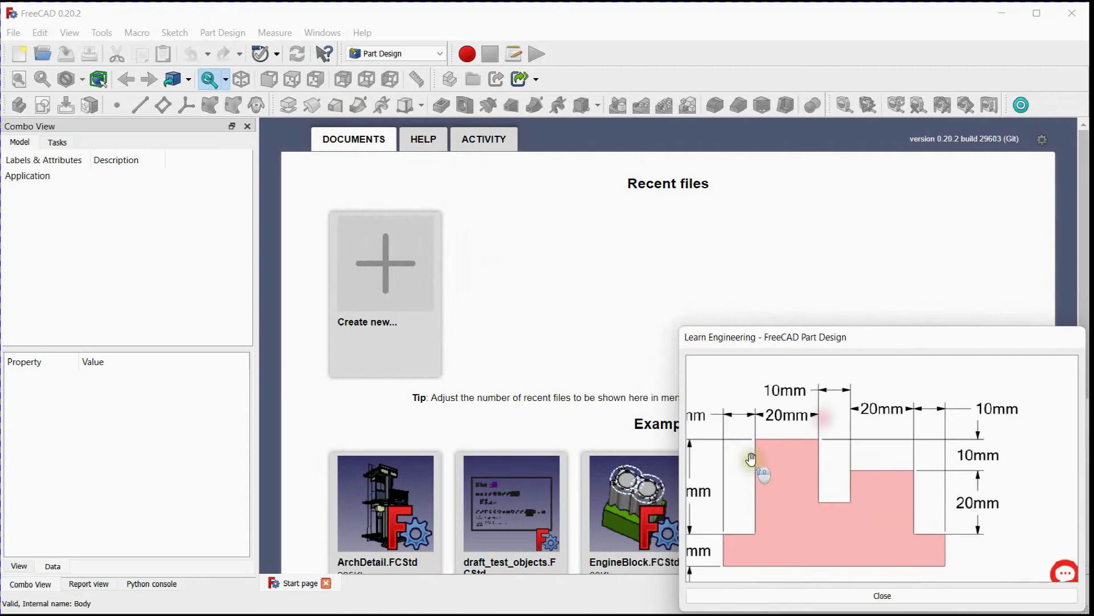
{"action": "mouse_move", "coordinate": [777, 508]}
{"action": "left_mouse_down"}
{"action": "mouse_move", "coordinate": [830, 496]}
{"action": "mouse_move", "coordinate": [816, 498]}
{"action": "left_mouse_up"}
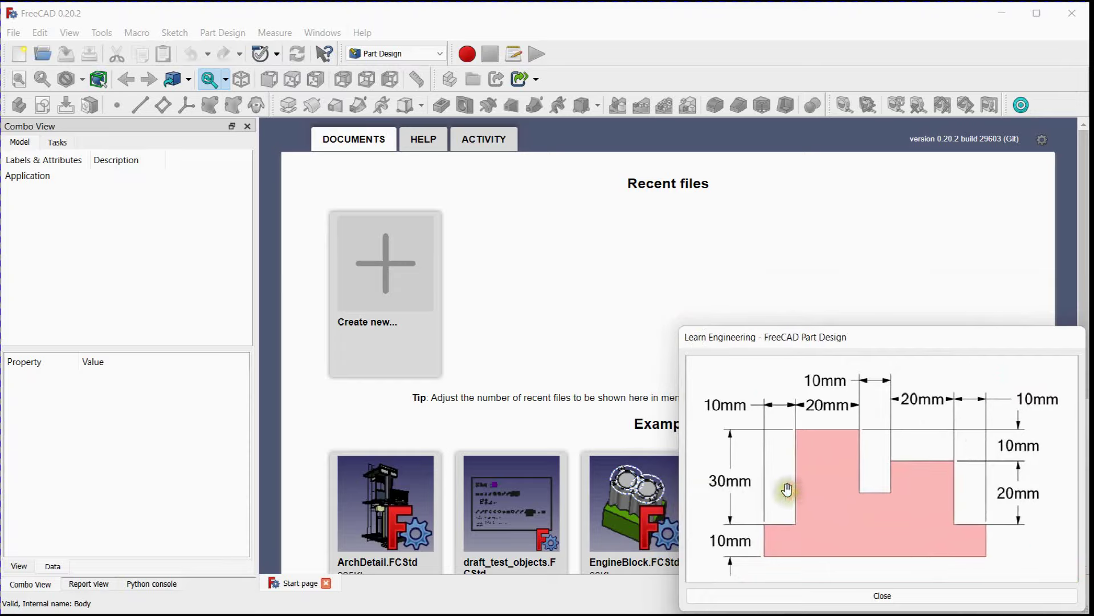
- Switch to Part Design, create a new document with a Body, and begin a new sketch
{"action": "left_click", "coordinate": [387, 53]}
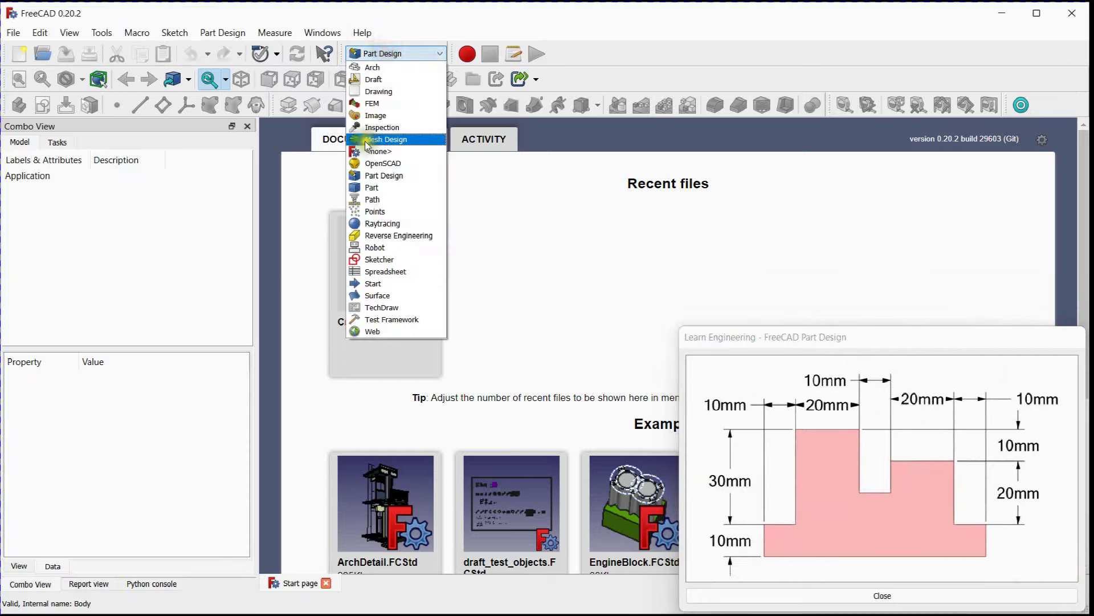
{"action": "left_click", "coordinate": [392, 175]}
{"action": "left_click", "coordinate": [20, 55]}
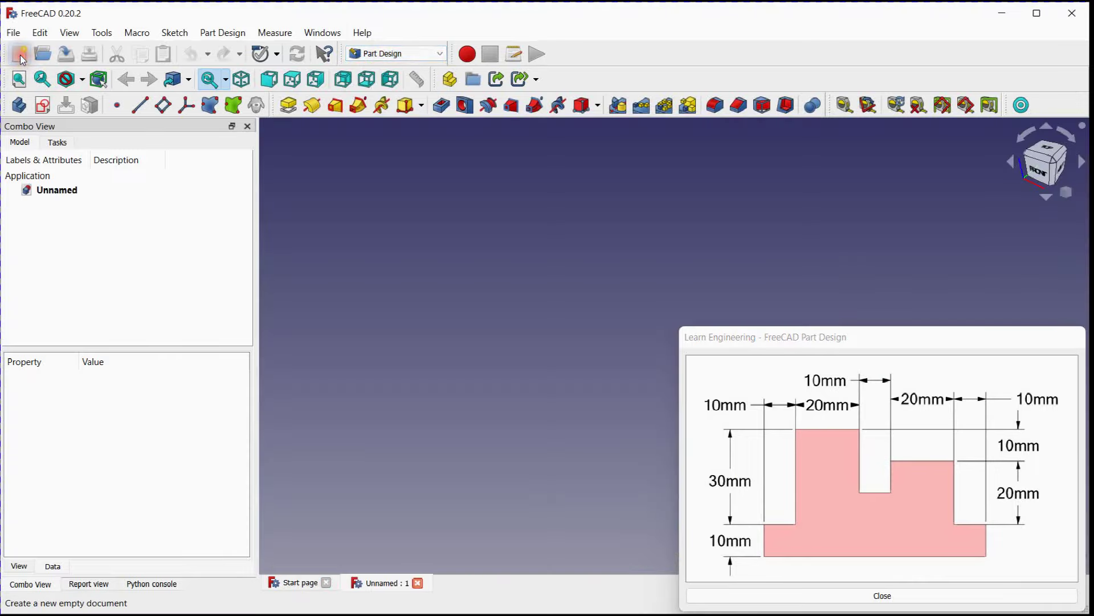
{"action": "left_click", "coordinate": [17, 106]}
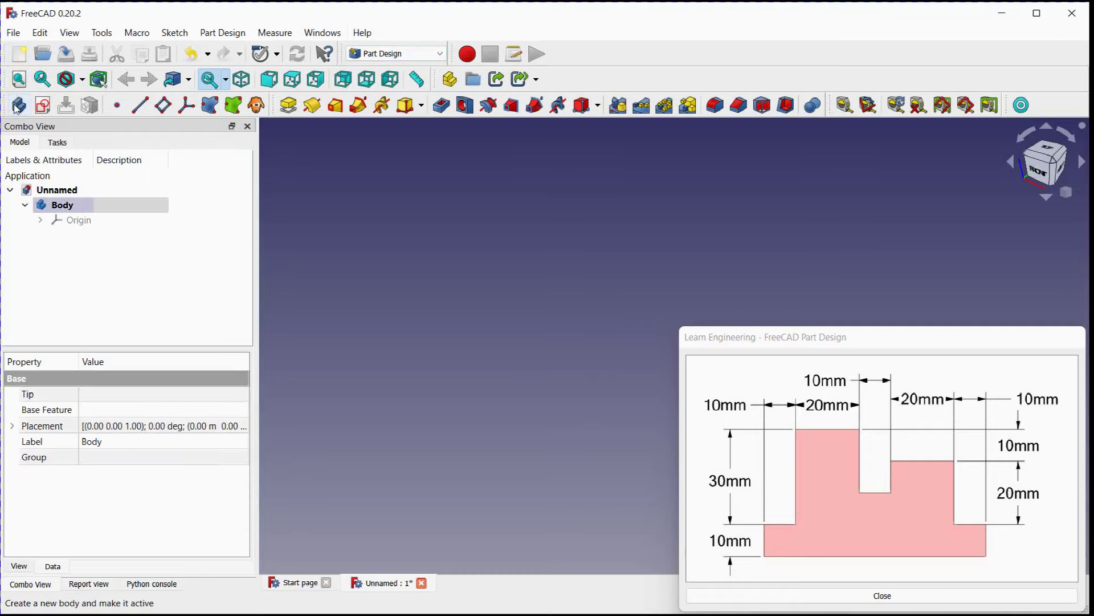
{"action": "left_click", "coordinate": [43, 106]}
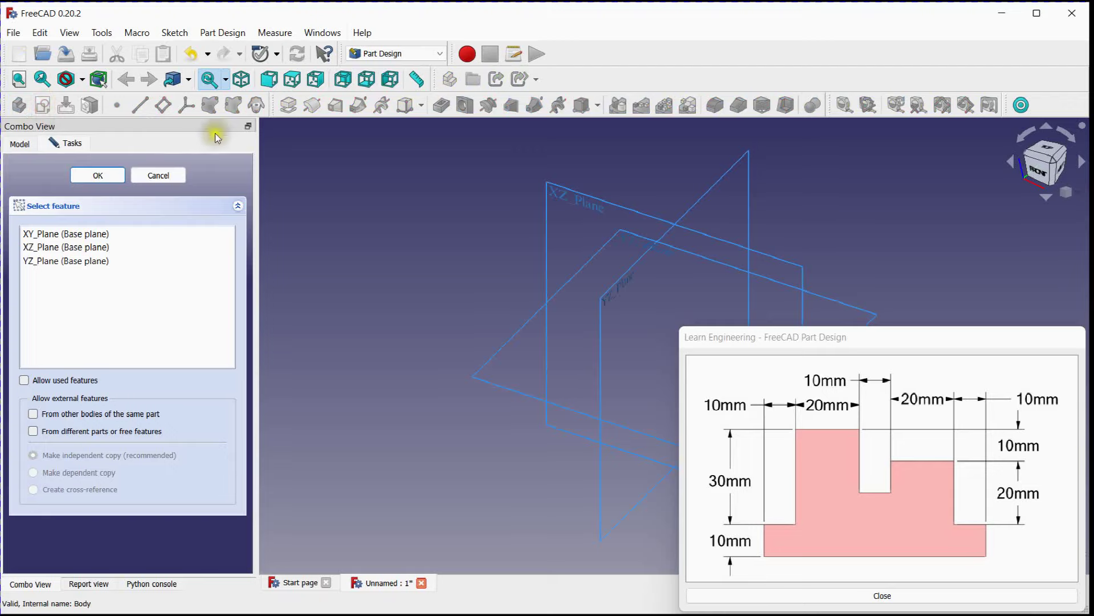
- Place the sketch on XZ_Plane and turn on Show grid and Grid snap
{"action": "left_click", "coordinate": [556, 187]}
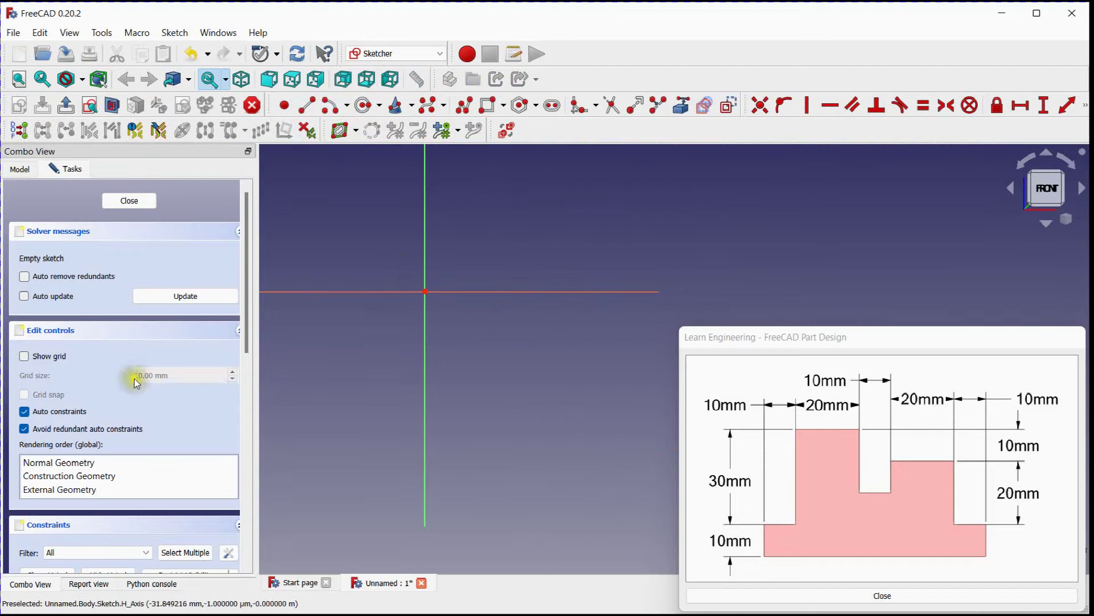
{"action": "left_click", "coordinate": [24, 357]}
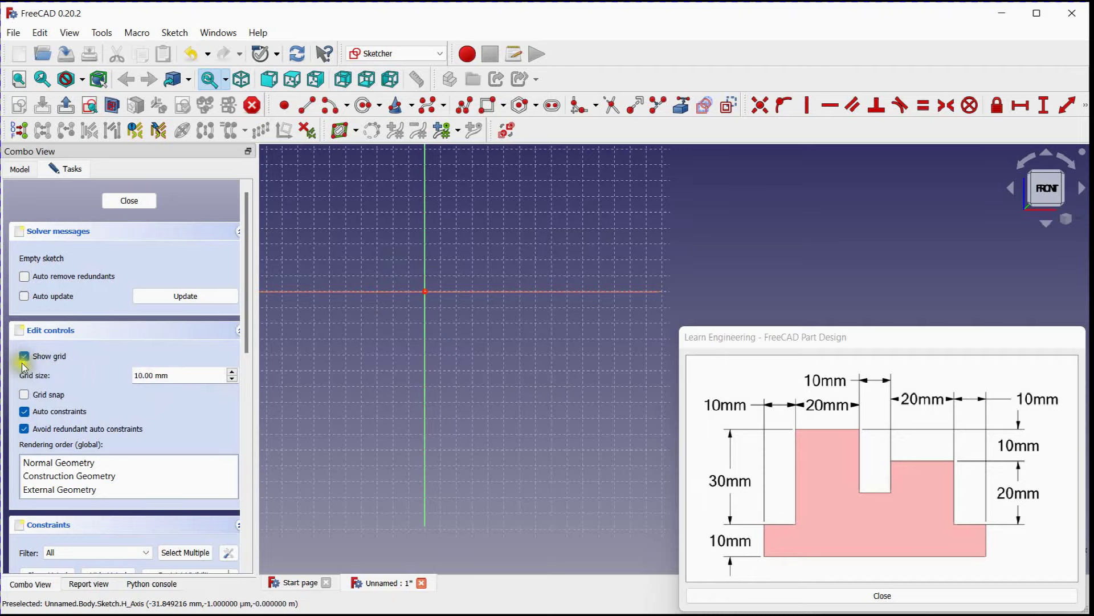
{"action": "left_click", "coordinate": [24, 394]}
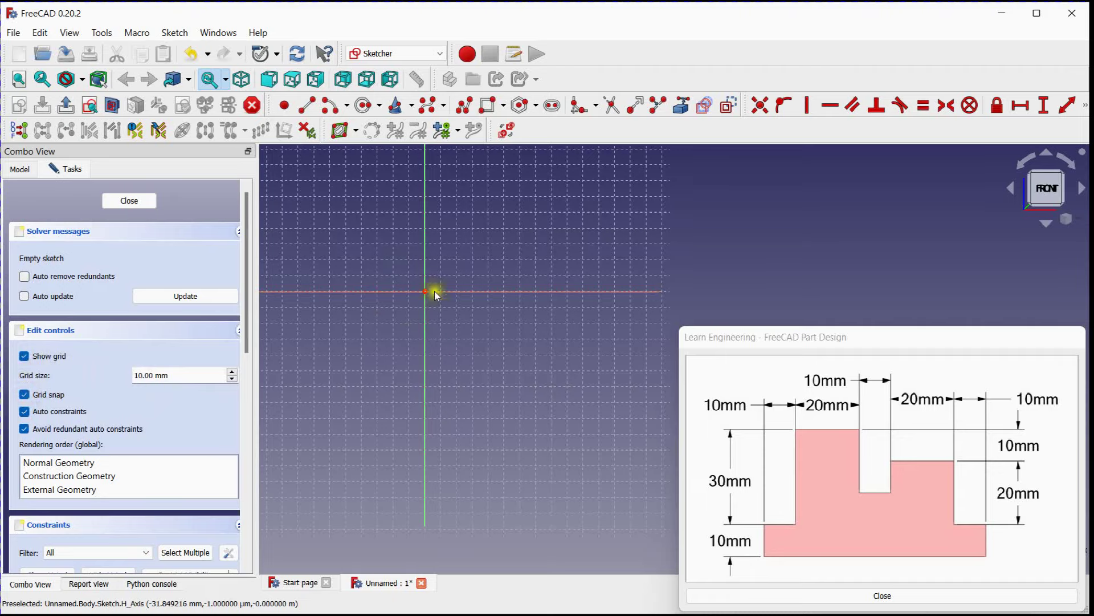
{"action": "scroll", "coordinate": [439, 273], "scroll_direction": "up", "scroll_amount": 5}
{"action": "mouse_move", "coordinate": [439, 272]}
{"action": "middle_mouse_down"}
{"action": "mouse_move", "coordinate": [371, 335]}
{"action": "mouse_move", "coordinate": [381, 354]}
{"action": "mouse_move", "coordinate": [397, 348]}
{"action": "middle_mouse_up"}
{"action": "scroll", "coordinate": [381, 353], "scroll_direction": "down", "scroll_amount": 2}
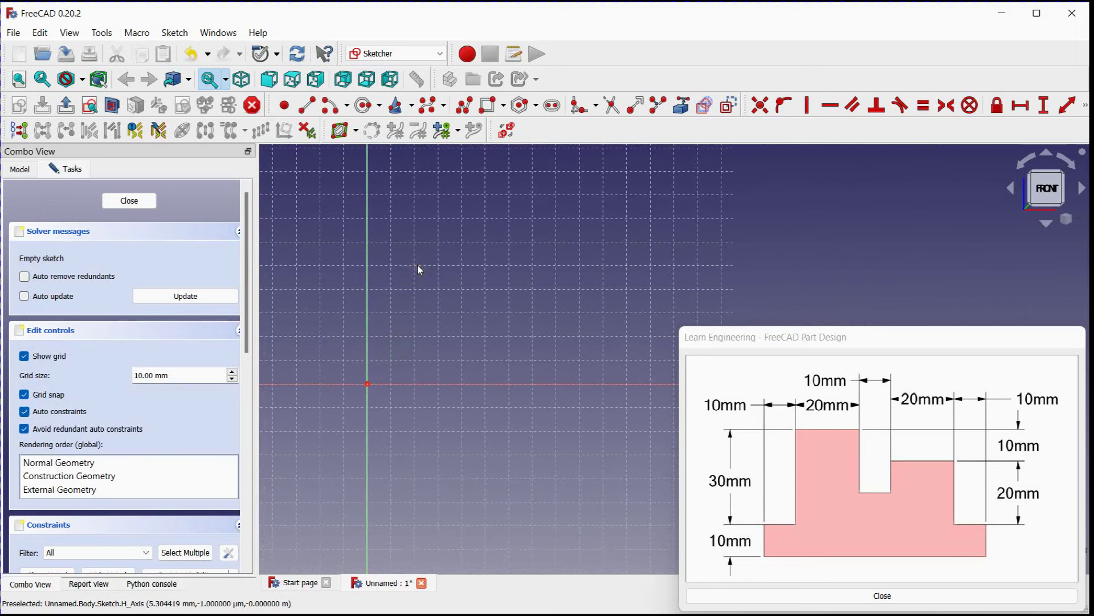
- Start a polyline at the origin through the 10 mm step, tall 30 mm edge and top edge
{"action": "left_click", "coordinate": [468, 112]}
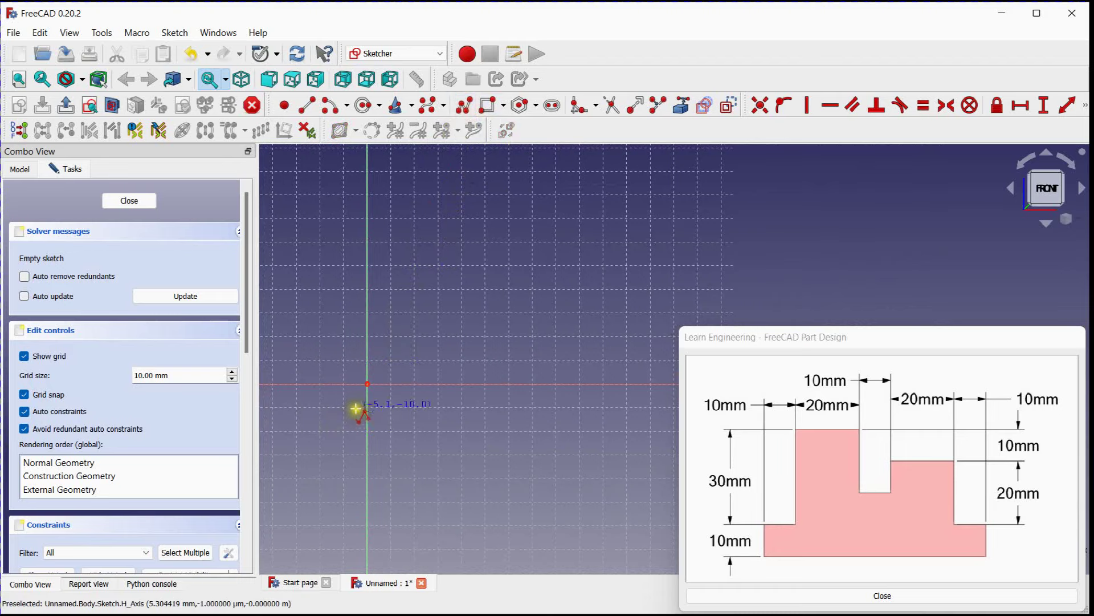
{"action": "scroll", "coordinate": [370, 379], "scroll_direction": "up", "scroll_amount": 4}
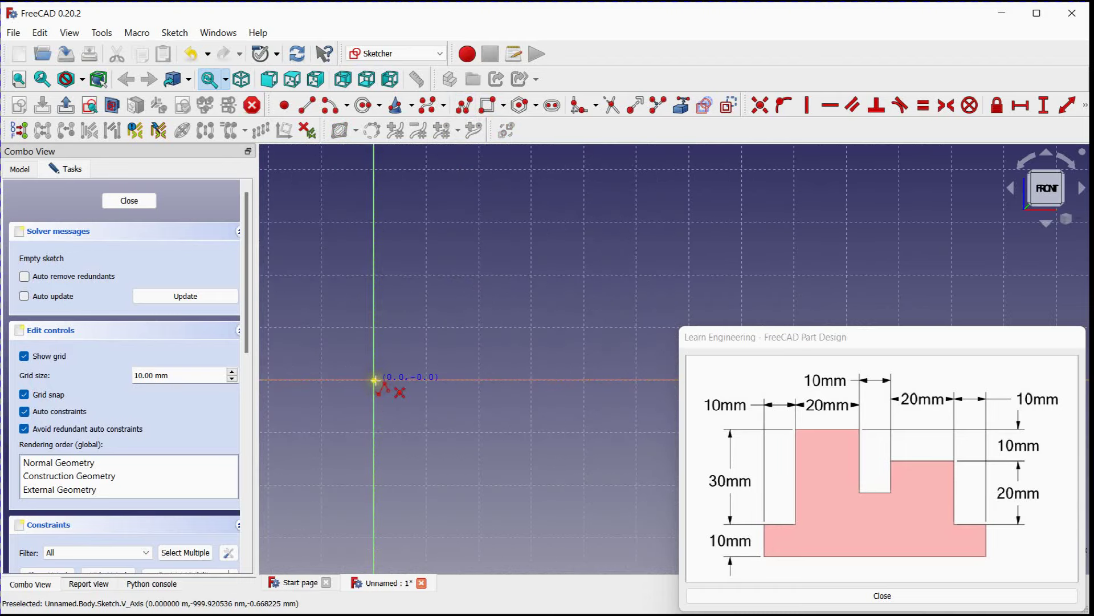
{"action": "left_click", "coordinate": [374, 377]}
{"action": "left_click", "coordinate": [374, 326]}
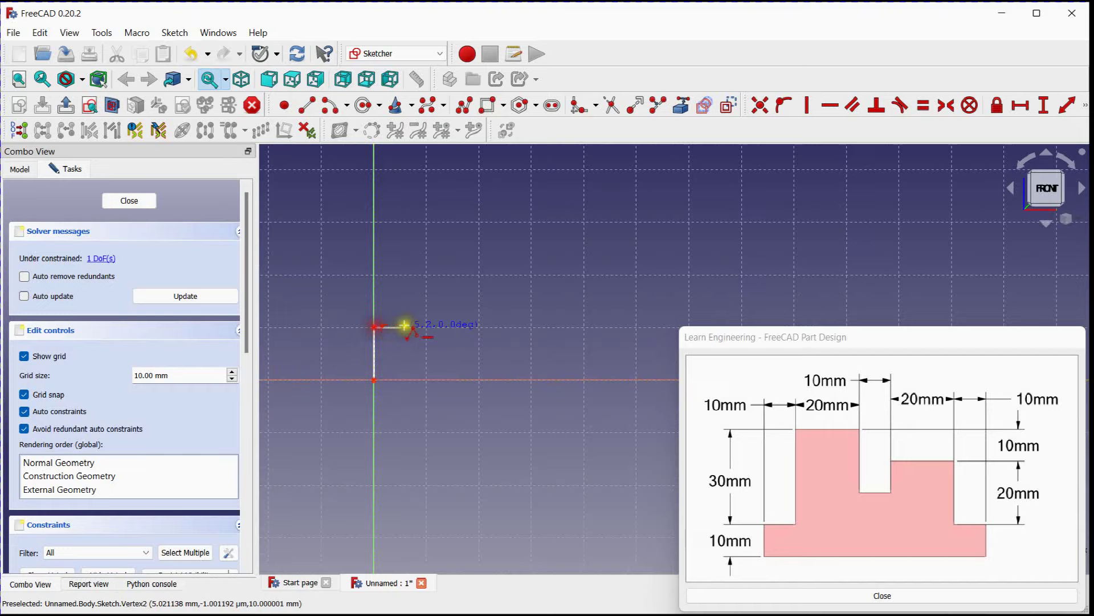
{"action": "left_click", "coordinate": [427, 327]}
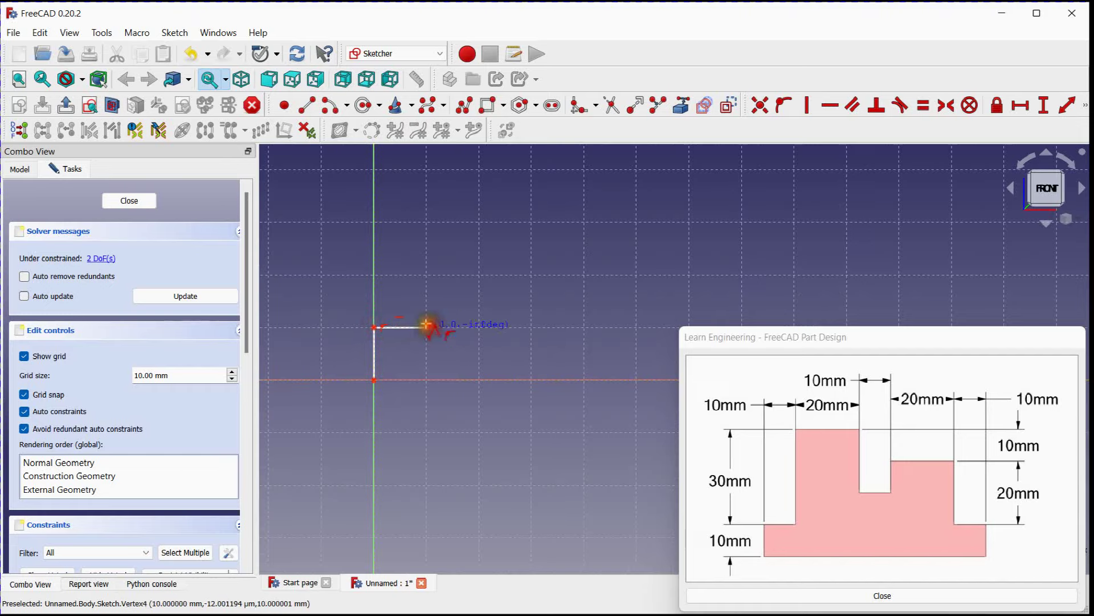
{"action": "left_click", "coordinate": [433, 167]}
{"action": "scroll", "coordinate": [359, 234], "scroll_direction": "down", "scroll_amount": 4}
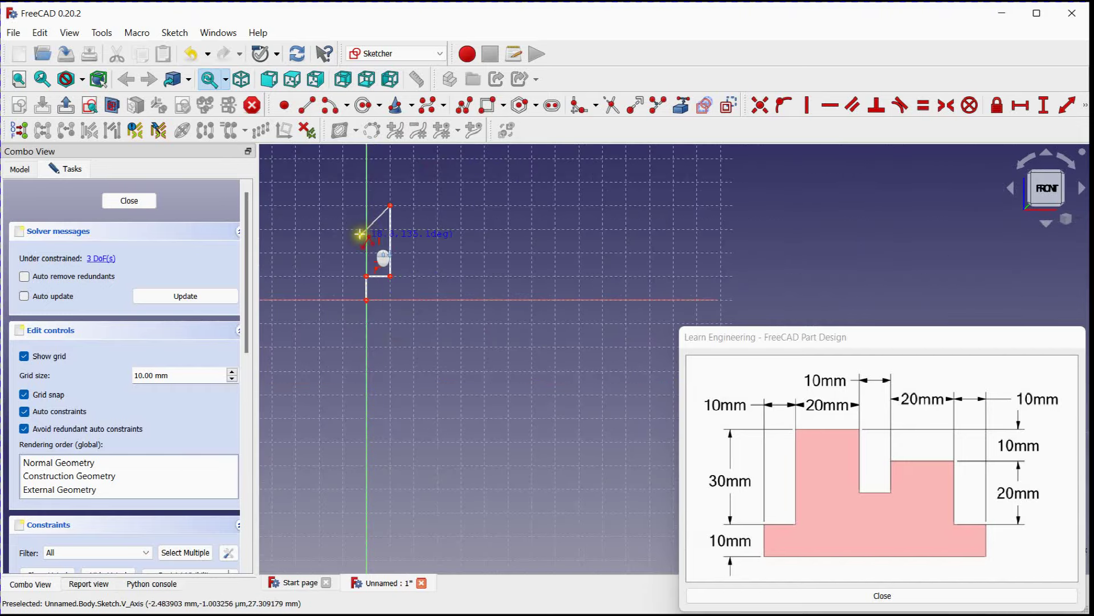
{"action": "left_click", "coordinate": [437, 204]}
- Continue the polyline around the slot and right step, closing it at the origin
{"action": "left_click", "coordinate": [438, 253]}
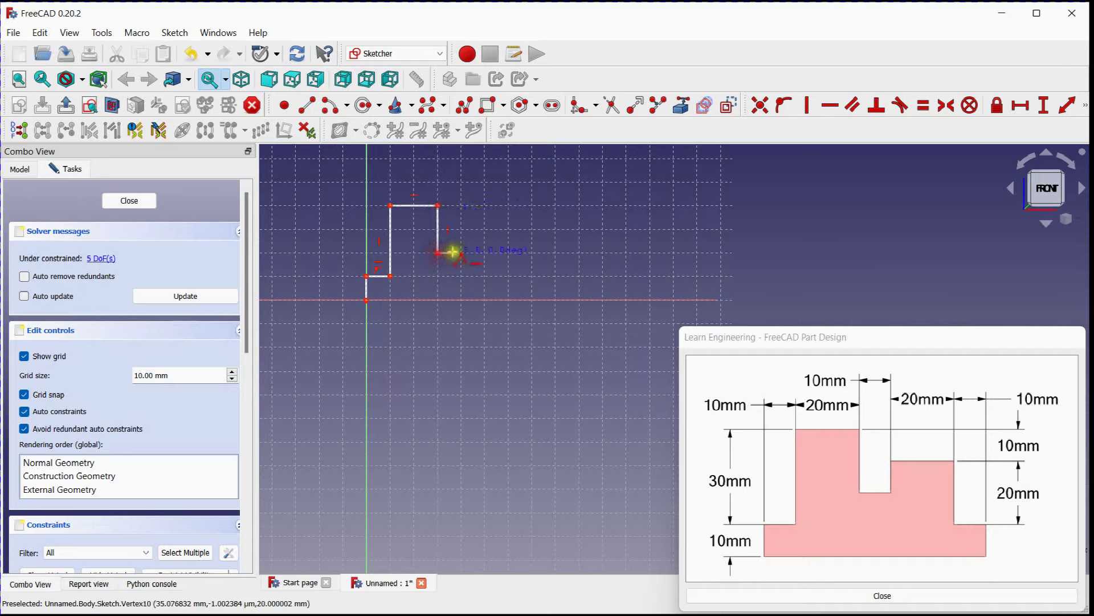
{"action": "left_click", "coordinate": [460, 252]}
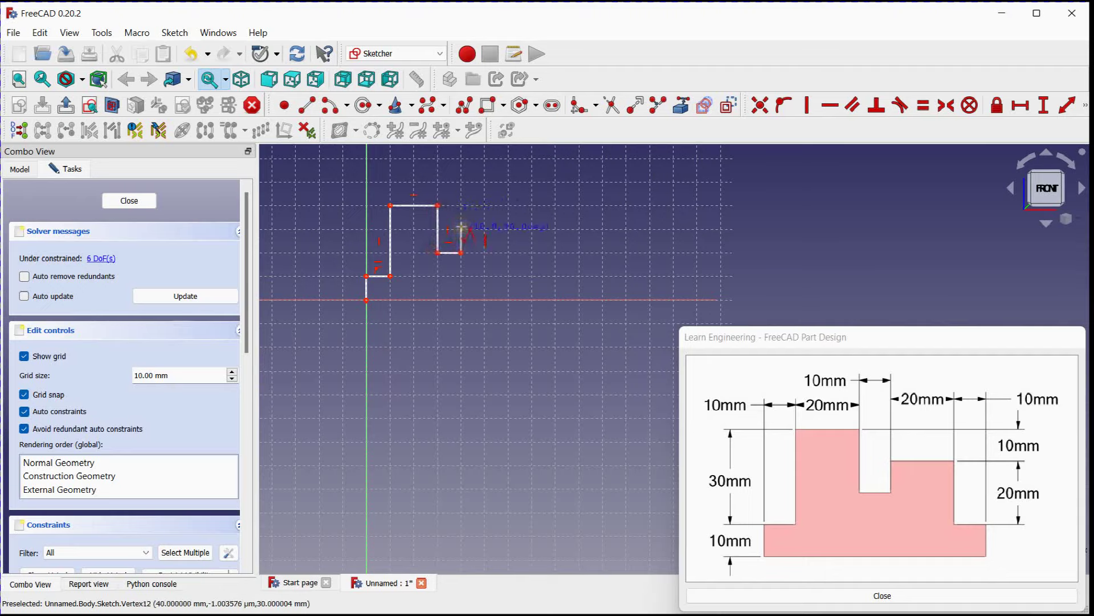
{"action": "left_click", "coordinate": [461, 228]}
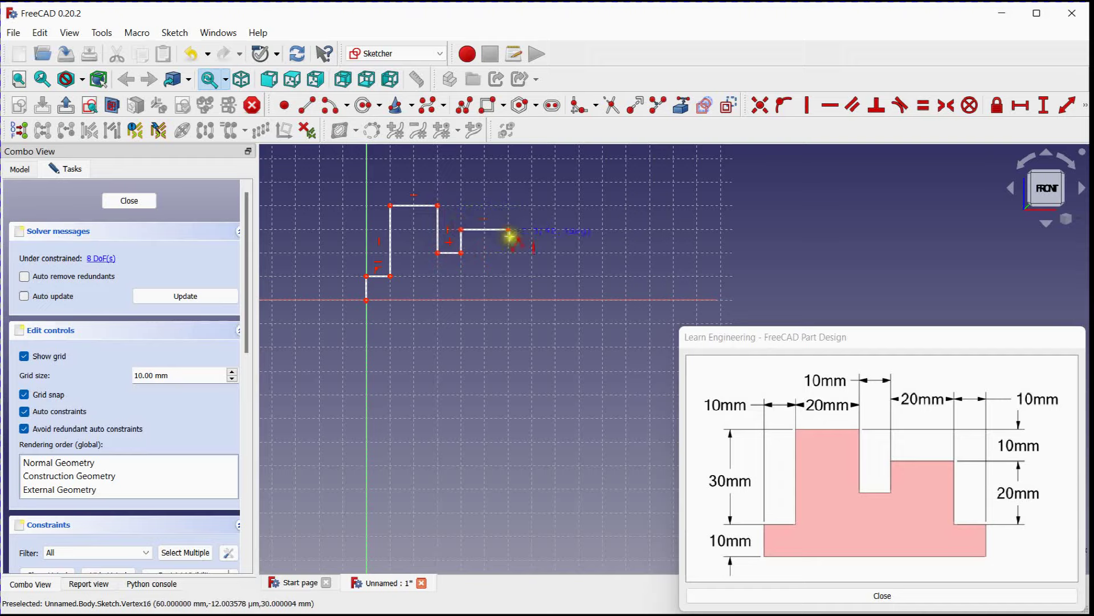
{"action": "left_click", "coordinate": [509, 276]}
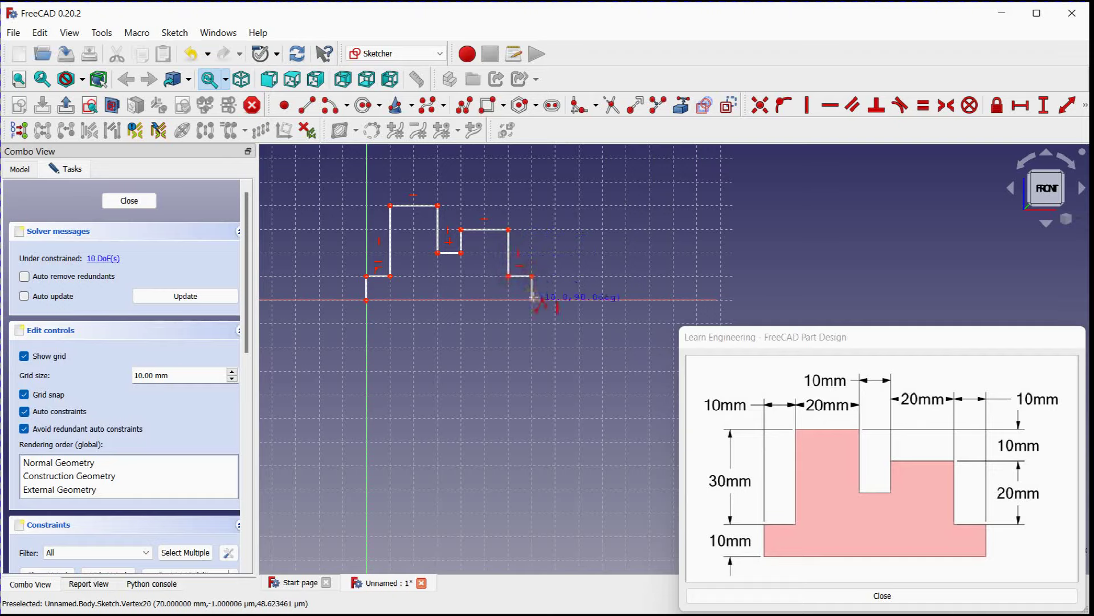
{"action": "left_click", "coordinate": [532, 298]}
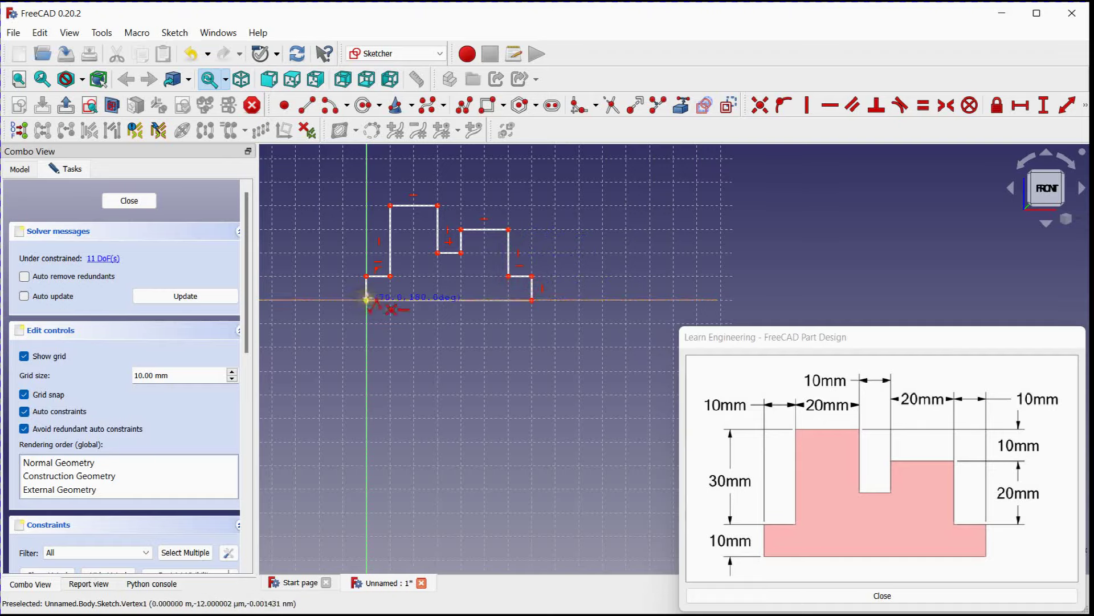
{"action": "left_click", "coordinate": [367, 299]}
{"action": "mouse_move", "coordinate": [385, 323]}
{"action": "middle_mouse_down"}
{"action": "mouse_move", "coordinate": [408, 374]}
{"action": "mouse_move", "coordinate": [444, 383]}
{"action": "middle_mouse_up"}
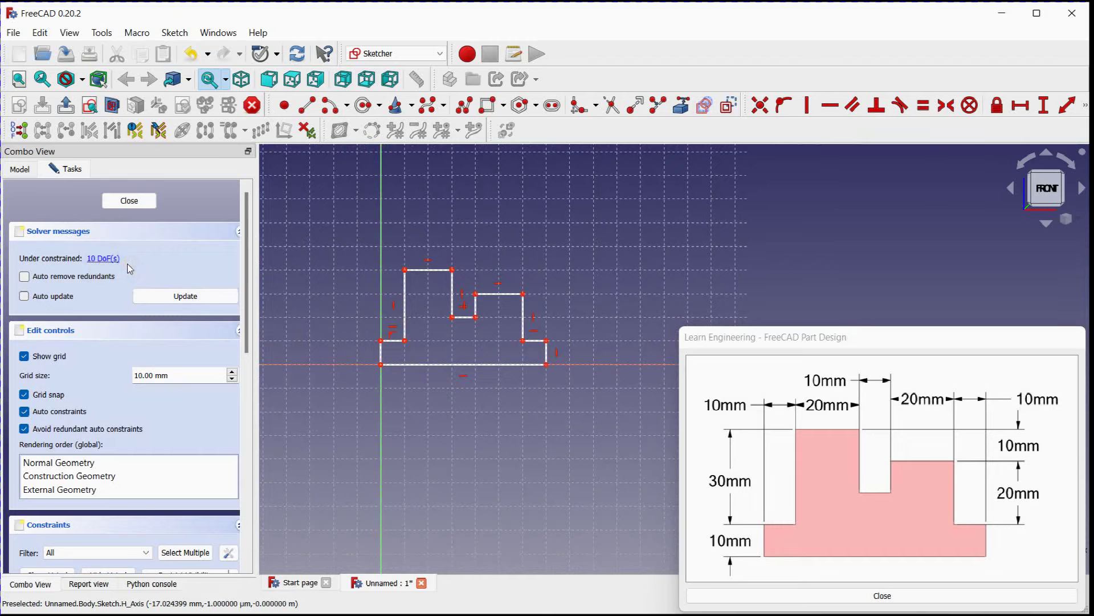
{"action": "left_click", "coordinate": [302, 320]}
{"action": "middle_click_drag", "start_coordinate": [418, 358], "coordinate": [359, 377]}
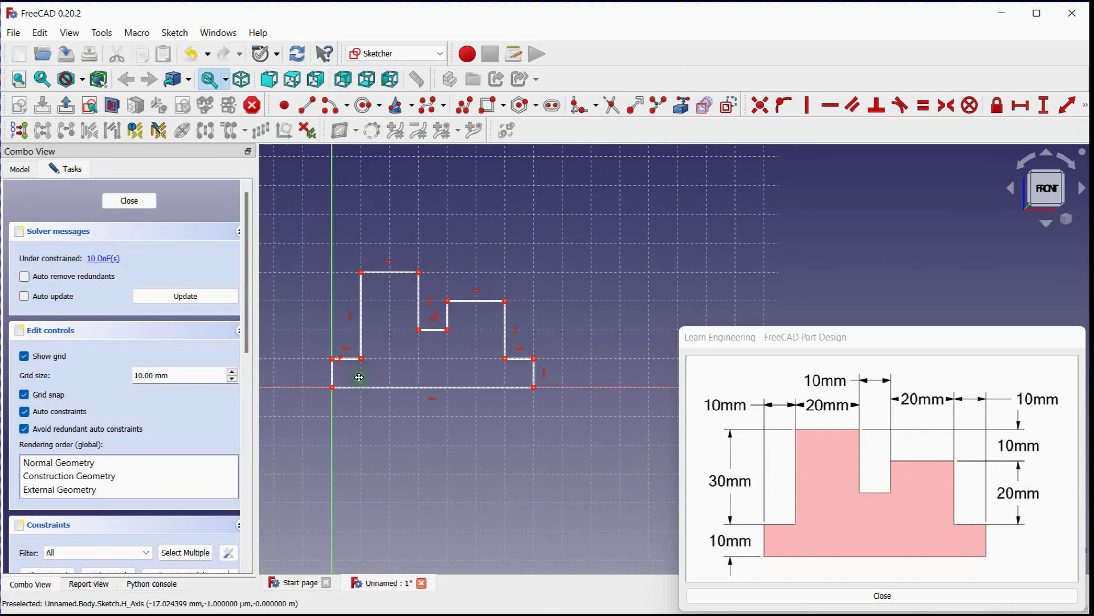
{"action": "left_click", "coordinate": [332, 381]}
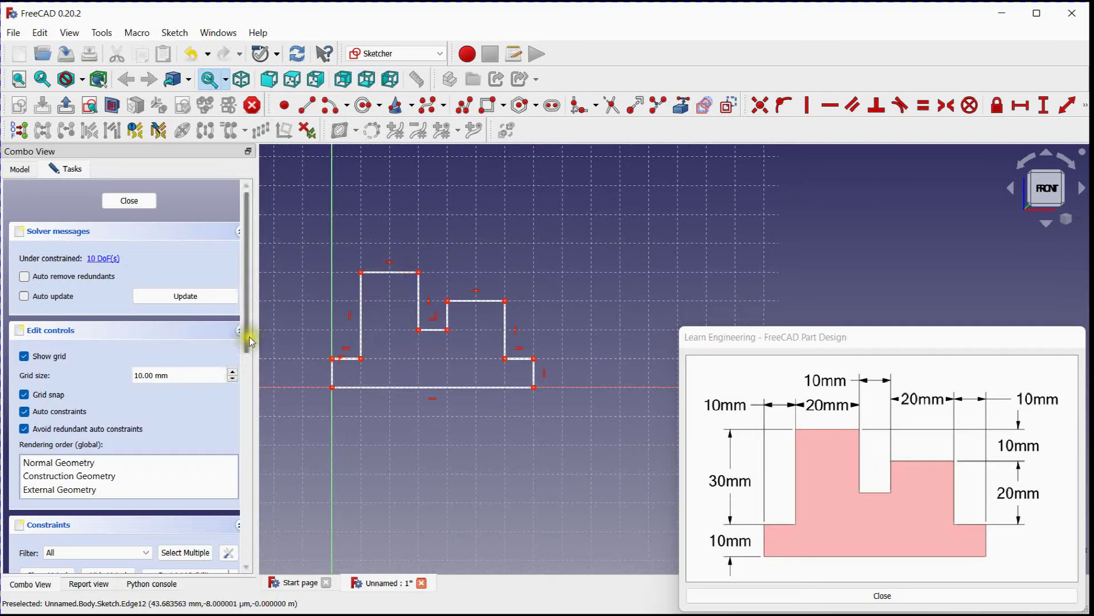
{"action": "left_click_drag", "start_coordinate": [246, 340], "coordinate": [250, 513]}
{"action": "left_click_drag", "start_coordinate": [230, 404], "coordinate": [232, 443]}
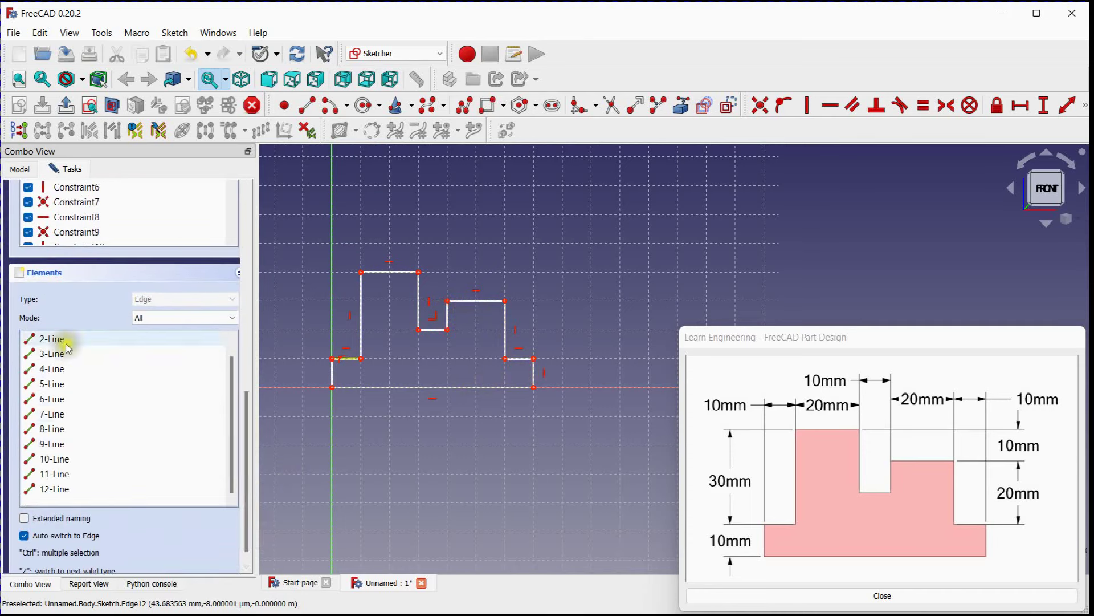
{"action": "scroll", "coordinate": [68, 356], "scroll_direction": "up", "scroll_amount": 3}
{"action": "scroll", "coordinate": [68, 363], "scroll_direction": "down", "scroll_amount": 3}
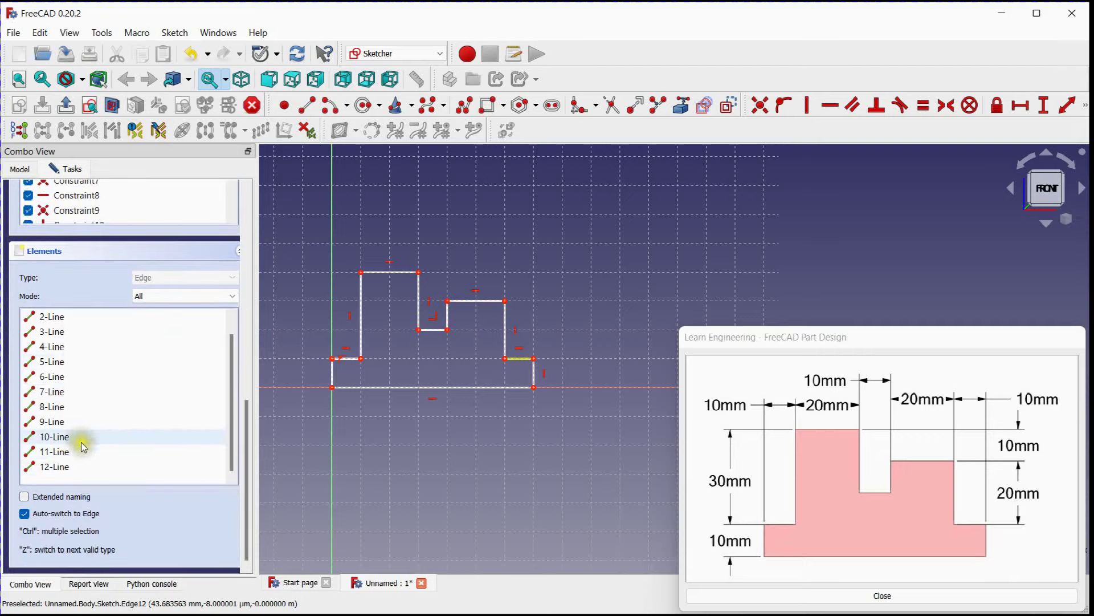
{"action": "scroll", "coordinate": [67, 361], "scroll_direction": "up", "scroll_amount": 10}
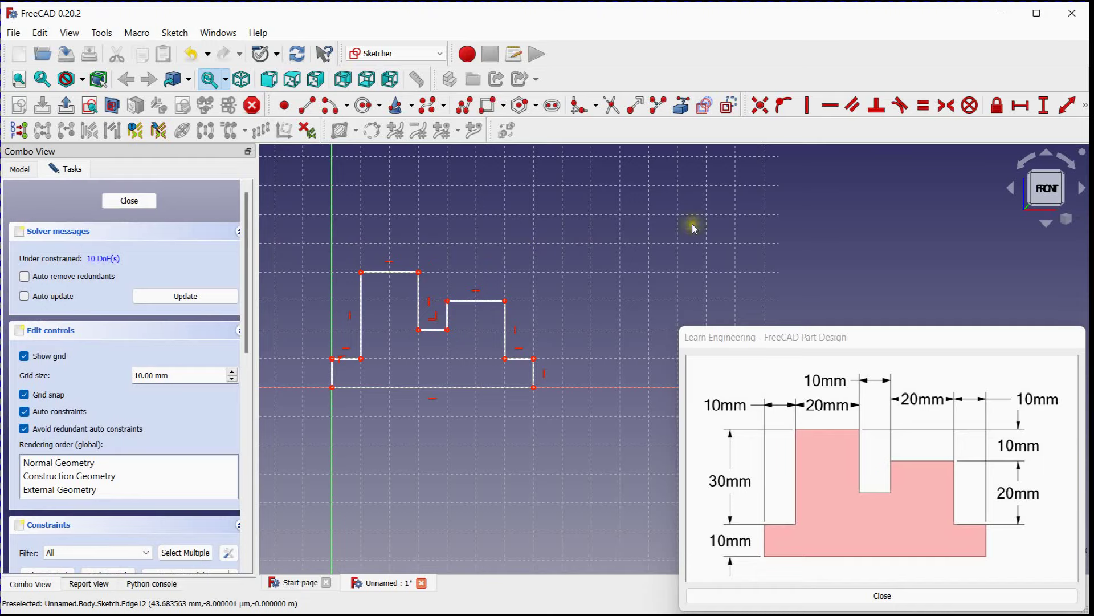
- Dimension the left edges: 10 mm short vertical, 30 mm tall vertical, 10 mm horizontal step
{"action": "left_click", "coordinate": [1067, 105]}
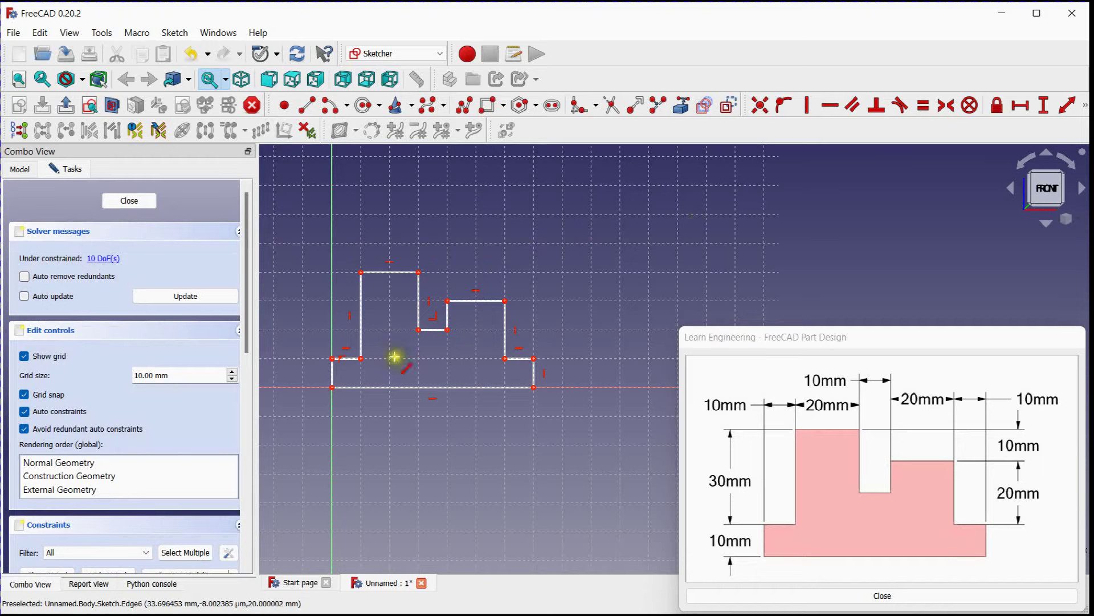
{"action": "left_click", "coordinate": [330, 369]}
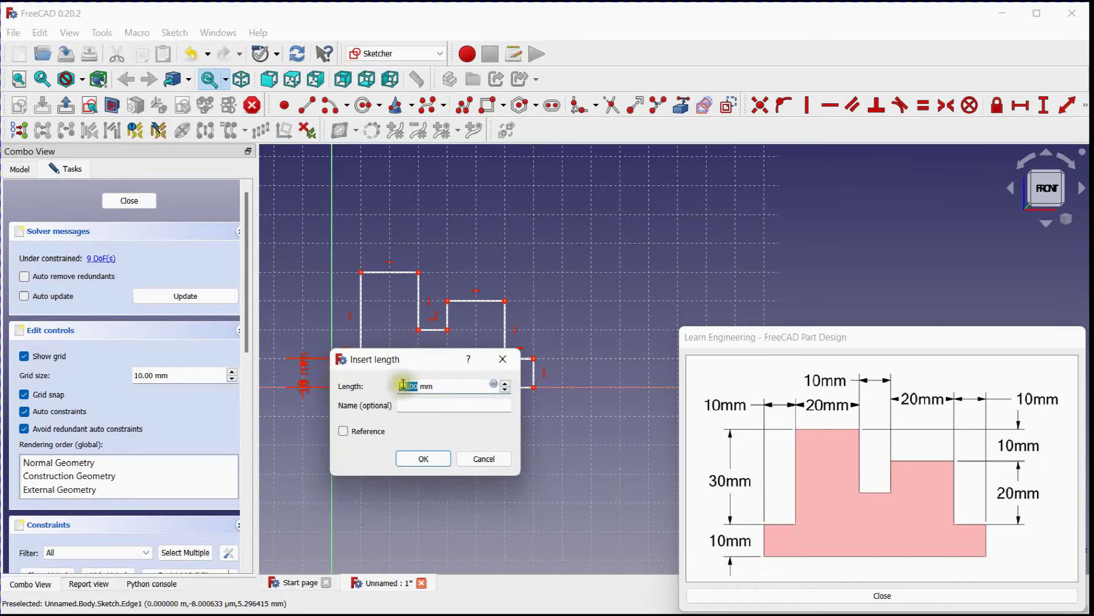
{"action": "left_click", "coordinate": [424, 456]}
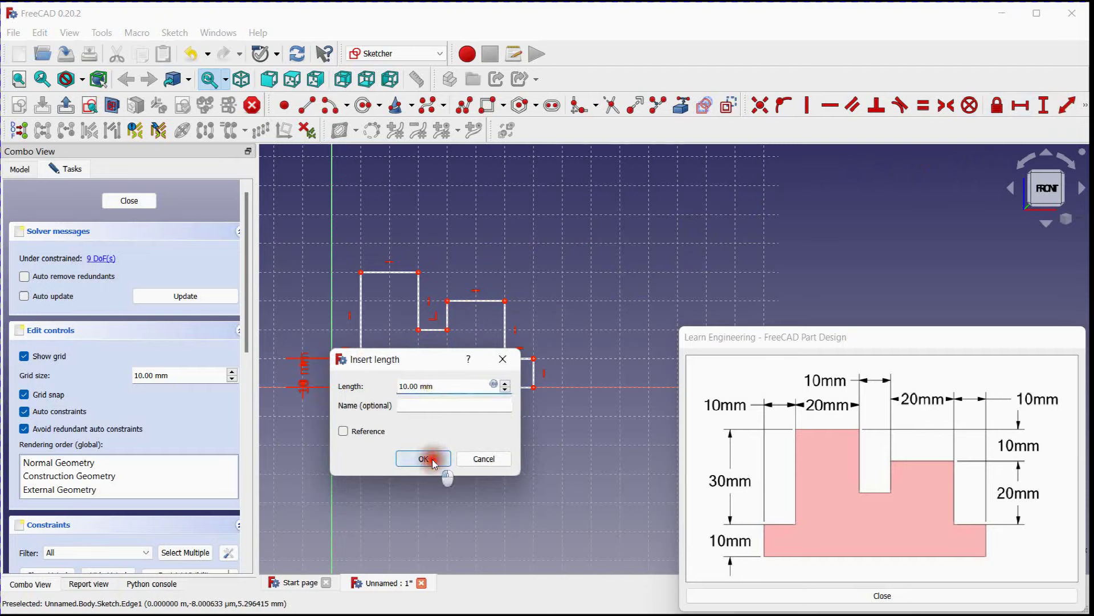
{"action": "left_click", "coordinate": [362, 323]}
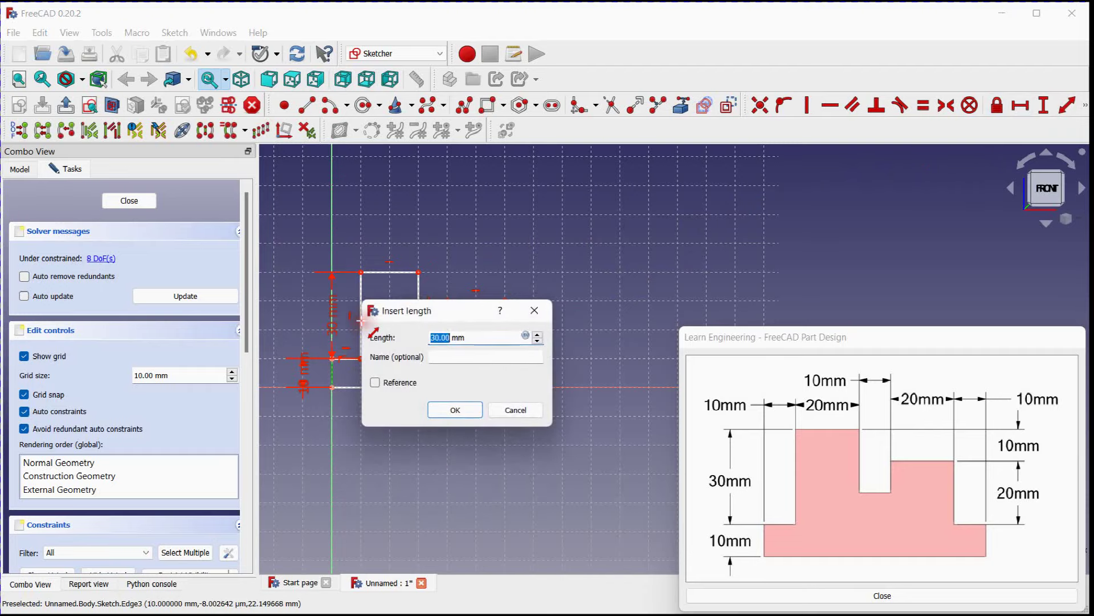
{"action": "left_click", "coordinate": [455, 410]}
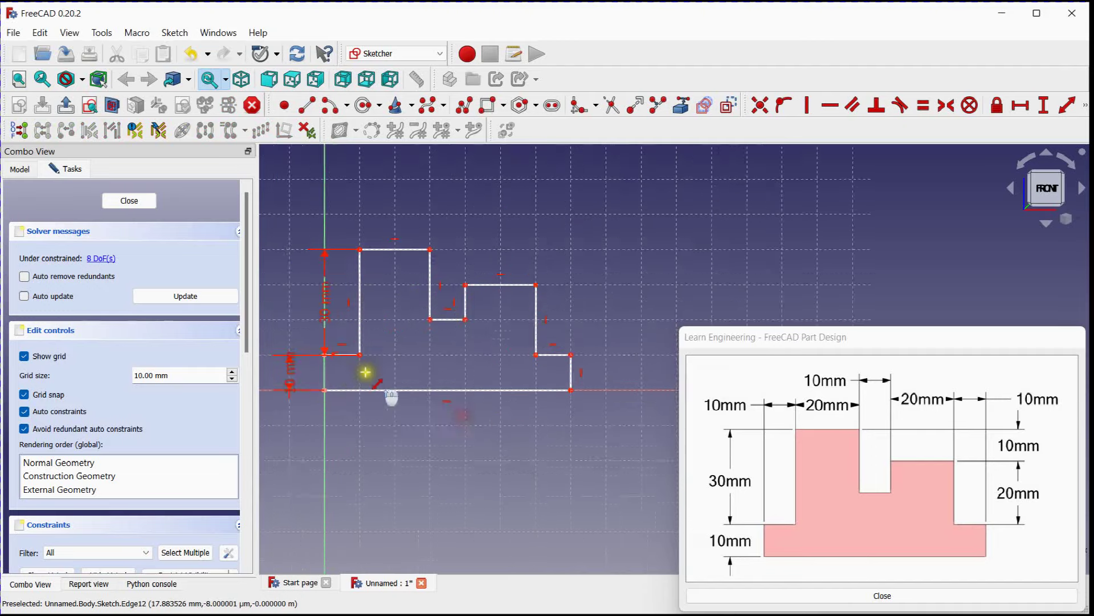
{"action": "scroll", "coordinate": [354, 374], "scroll_direction": "up", "scroll_amount": 5}
{"action": "left_click", "coordinate": [336, 325]}
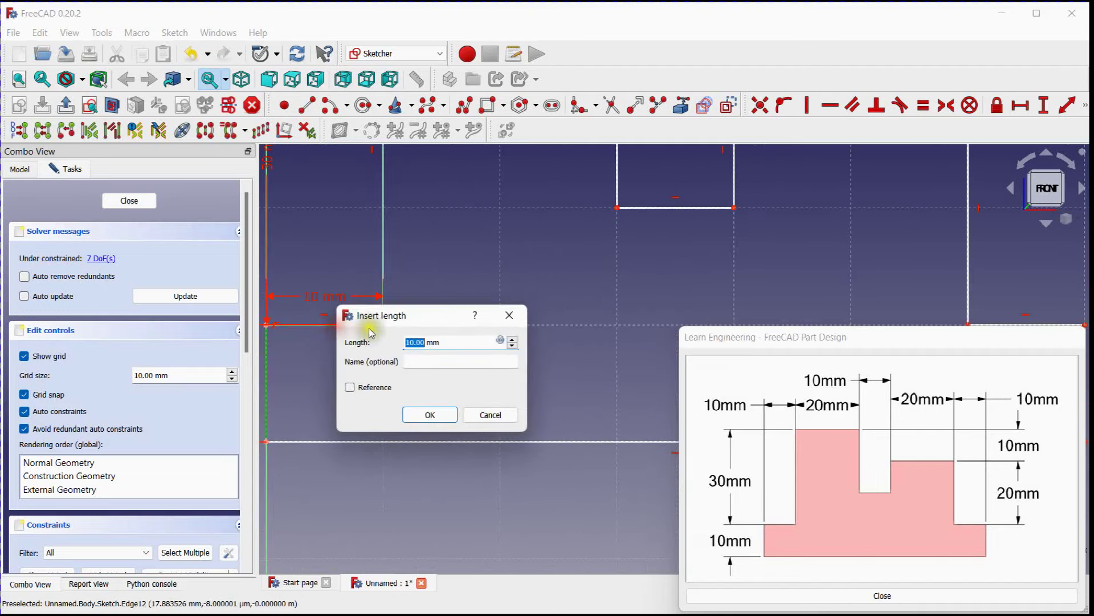
{"action": "left_click", "coordinate": [436, 415]}
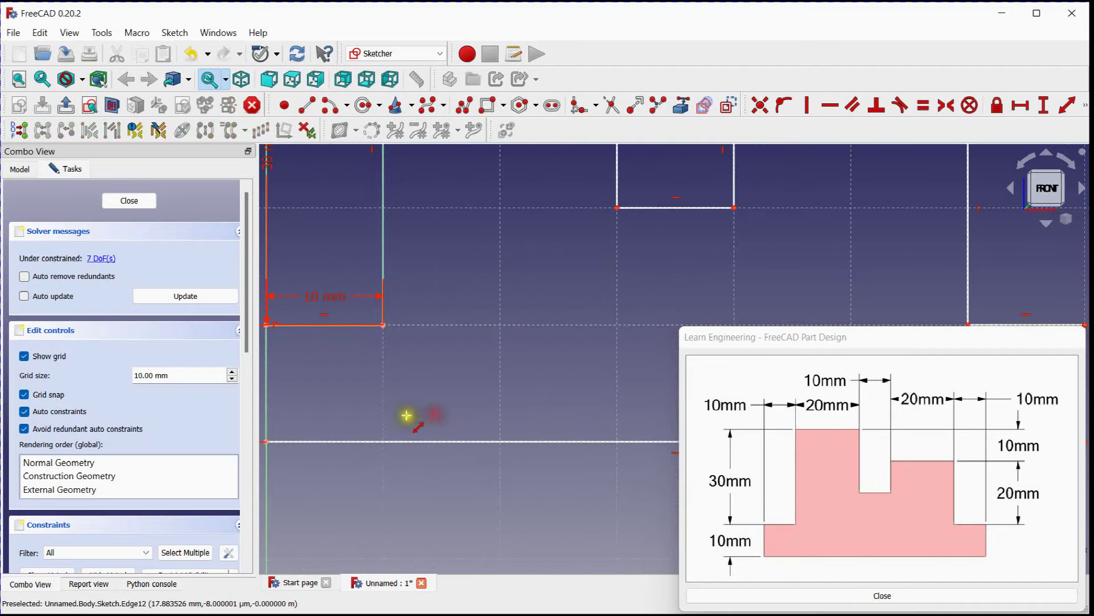
{"action": "scroll", "coordinate": [402, 419], "scroll_direction": "down", "scroll_amount": 5}
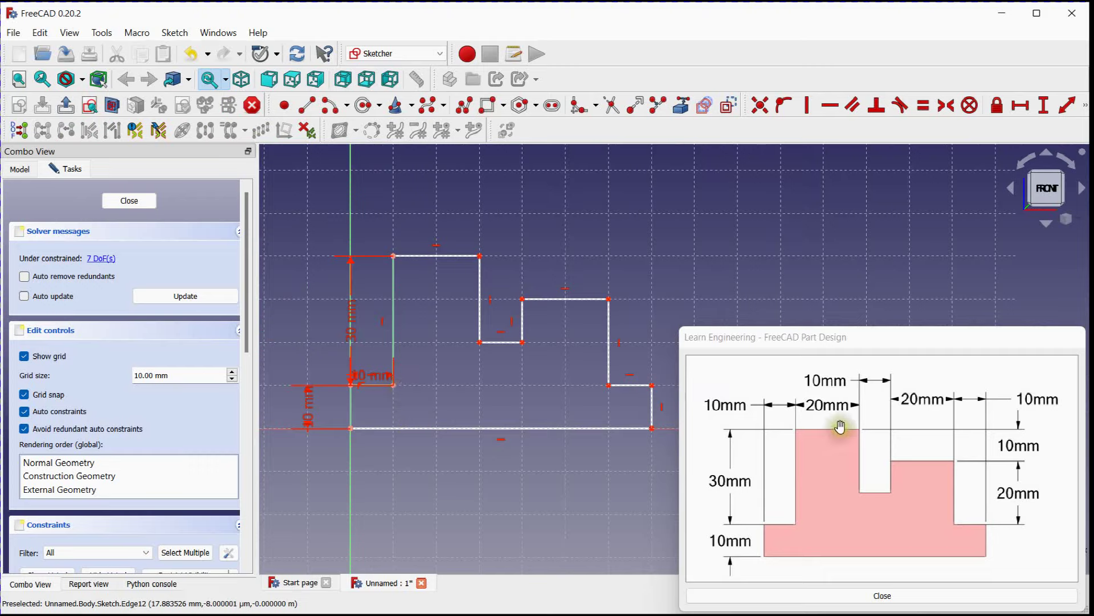
- Dimension the top edge 20 mm, slot width 10 mm and middle step top 20 mm
{"action": "left_click", "coordinate": [416, 255]}
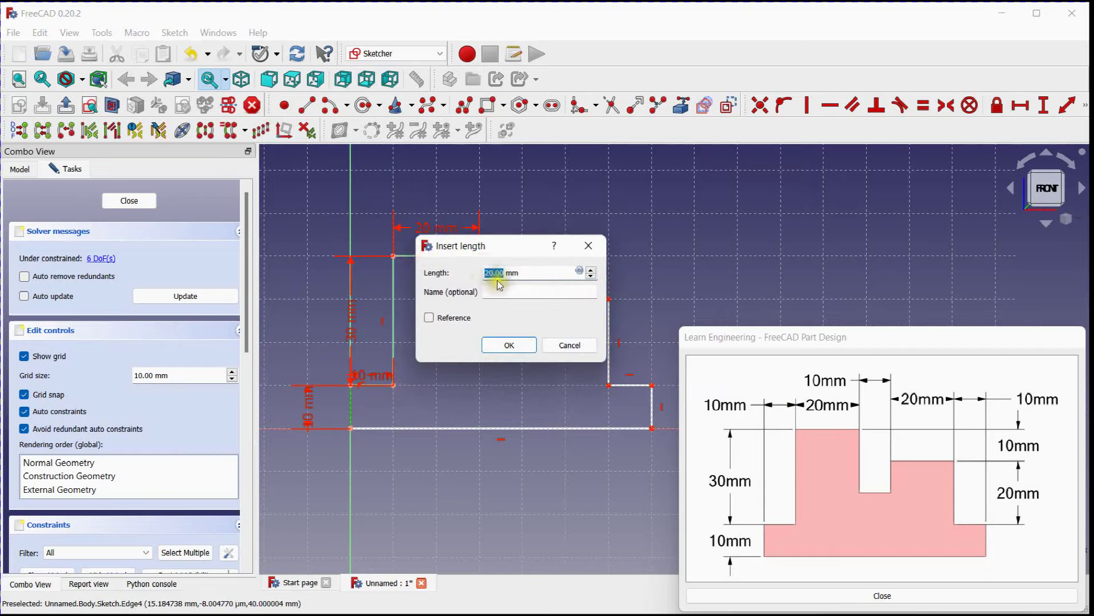
{"action": "left_click", "coordinate": [510, 345]}
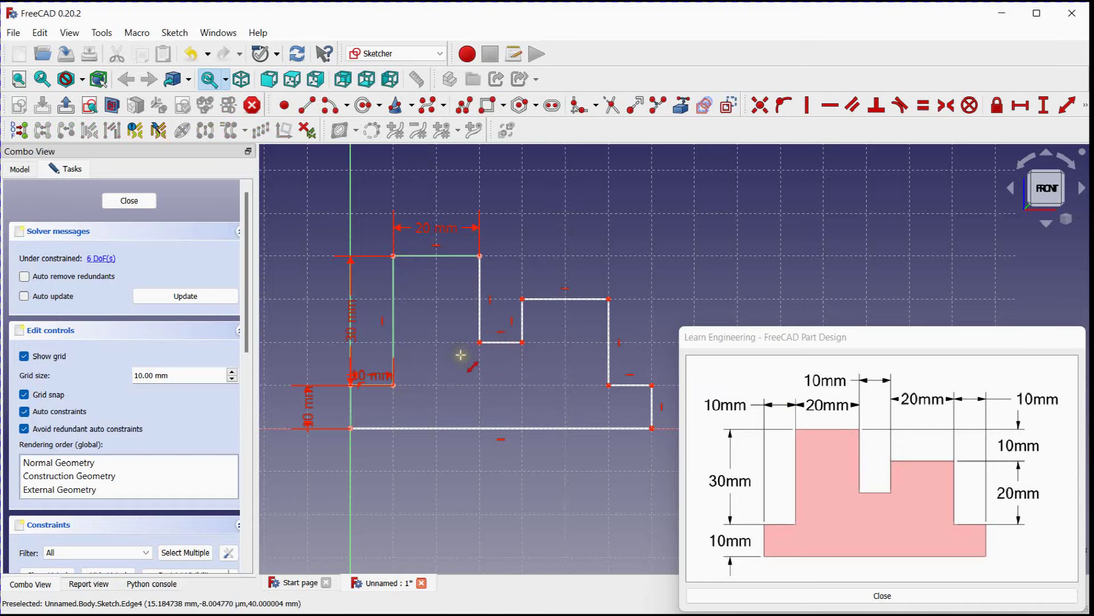
{"action": "left_click", "coordinate": [502, 342]}
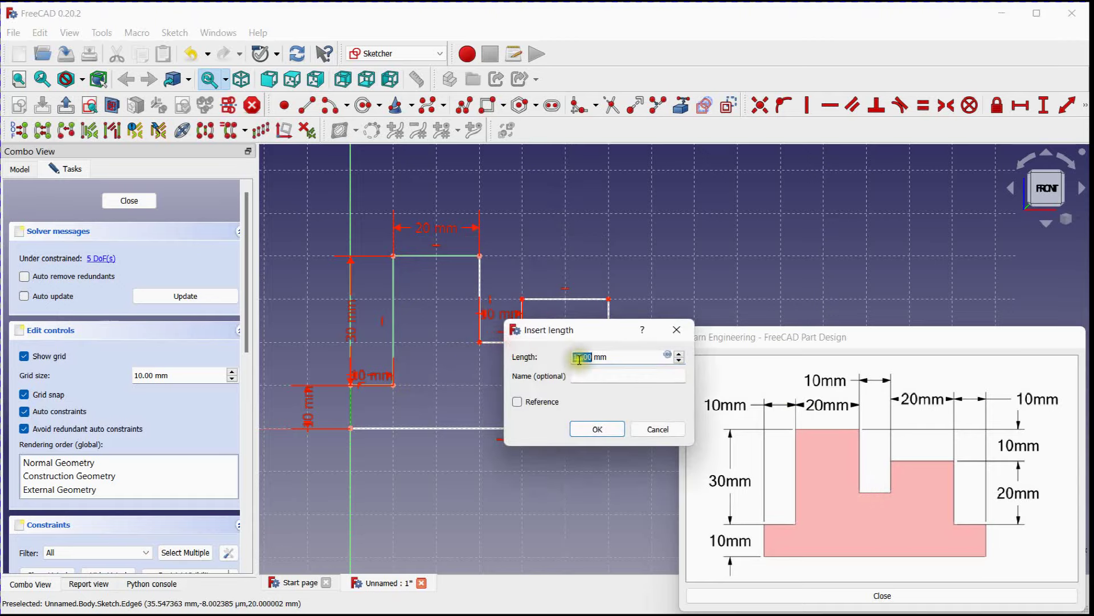
{"action": "left_click", "coordinate": [597, 429]}
{"action": "scroll", "coordinate": [521, 391], "scroll_direction": "down", "scroll_amount": 2}
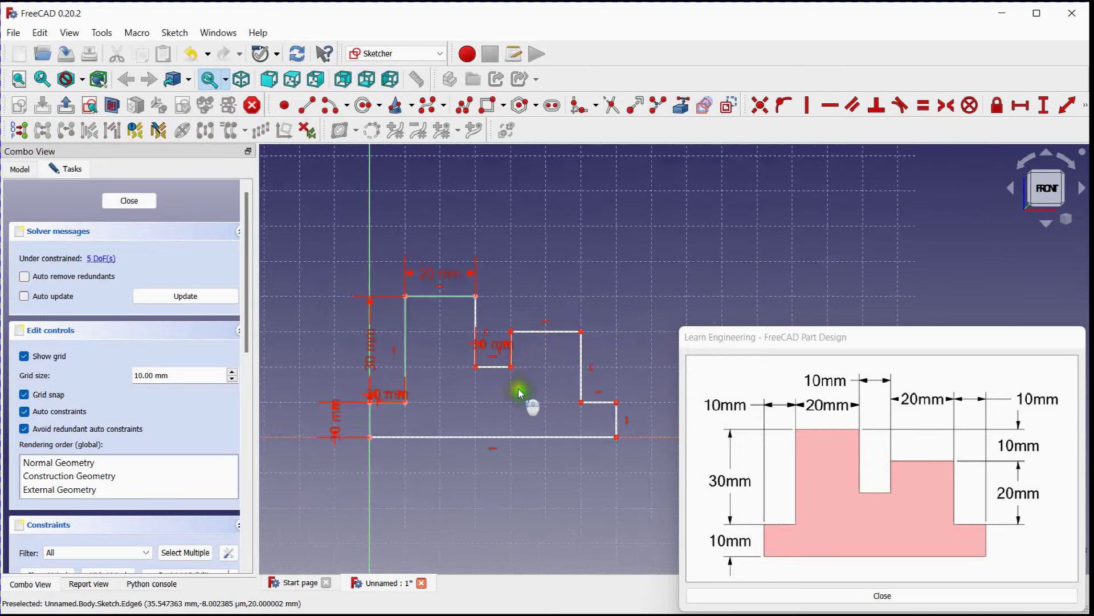
{"action": "scroll", "coordinate": [521, 391], "scroll_direction": "up", "scroll_amount": 1}
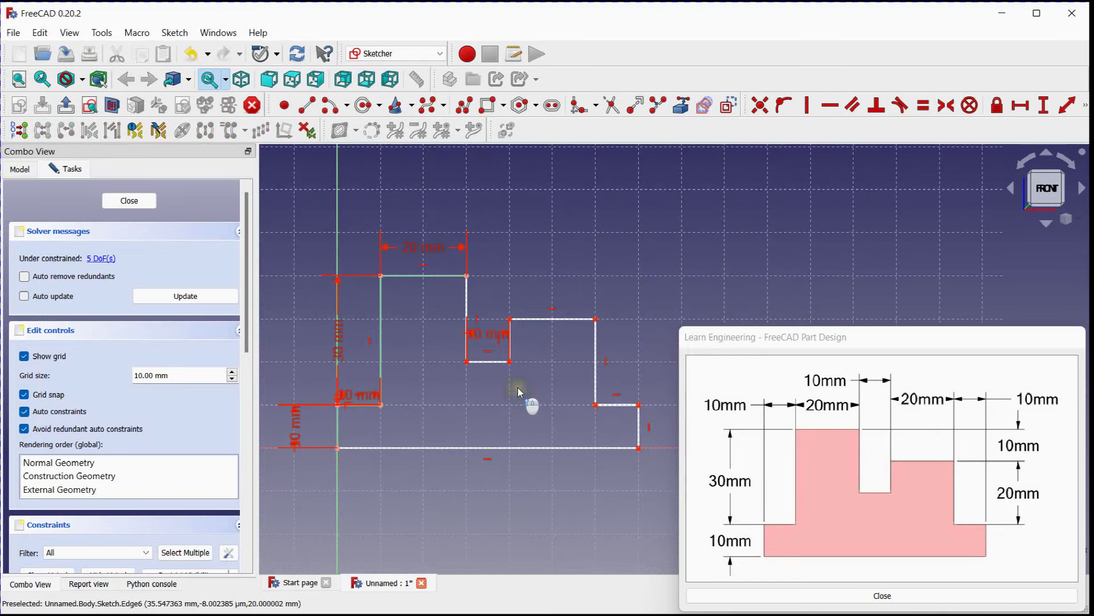
{"action": "left_click", "coordinate": [553, 318]}
{"action": "left_click", "coordinate": [635, 403]}
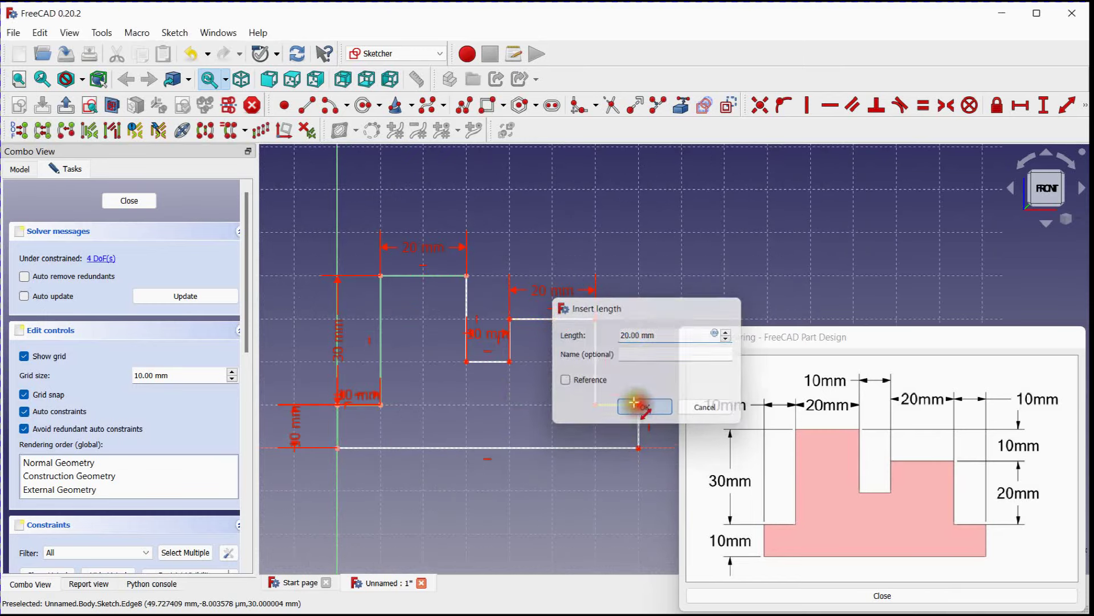
{"action": "middle_click_drag", "start_coordinate": [542, 374], "coordinate": [508, 334]}
- Dimension the middle step's vertical edge 20 mm and the two right vertical edges 10 mm each
{"action": "left_click", "coordinate": [549, 319]}
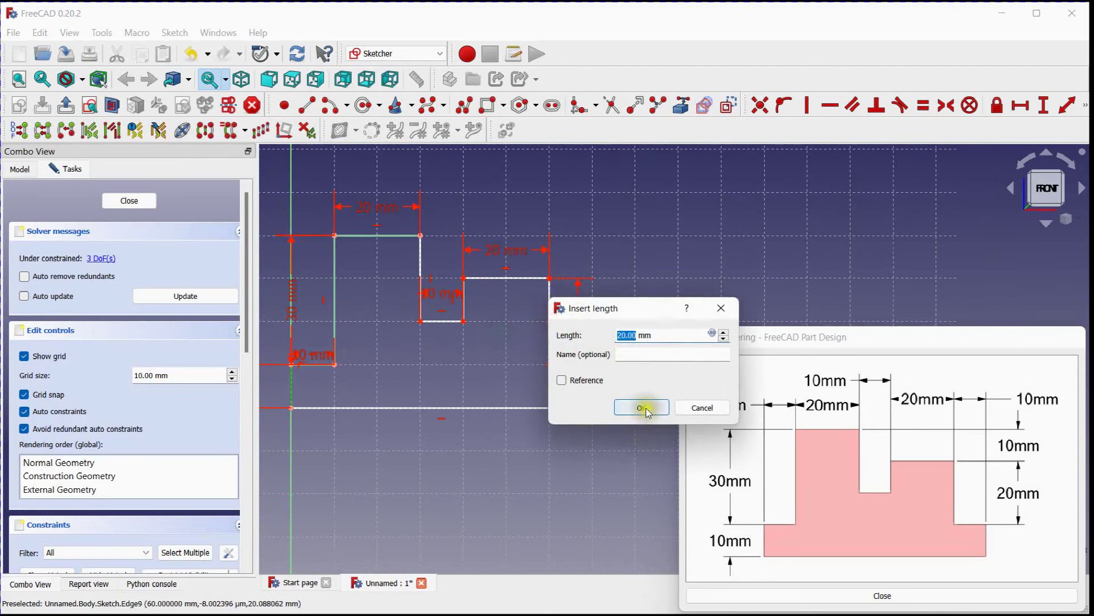
{"action": "left_click", "coordinate": [645, 408]}
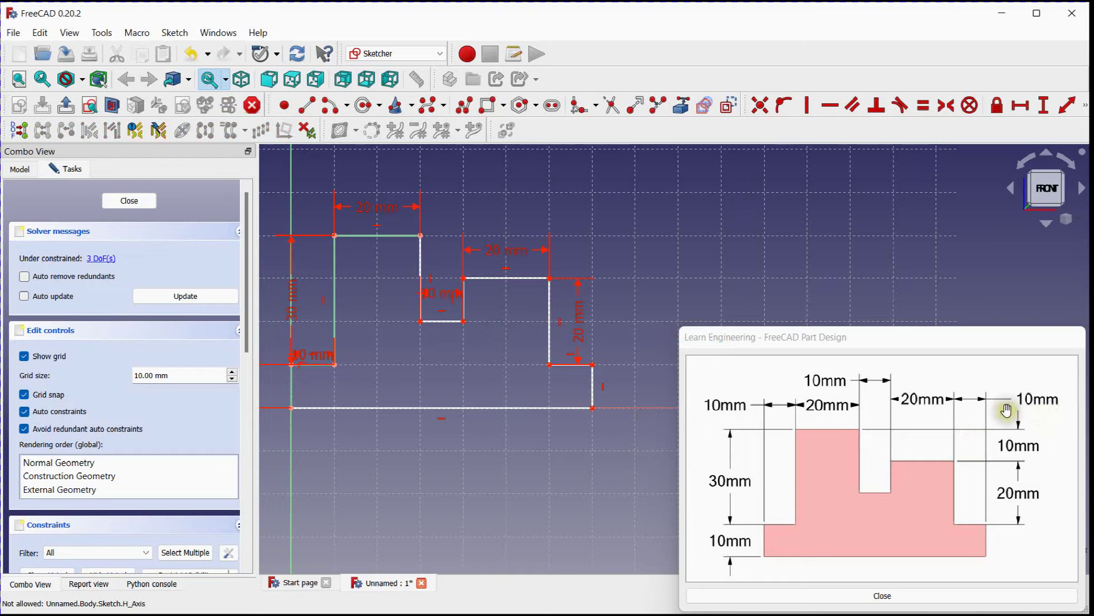
{"action": "left_click", "coordinate": [590, 368]}
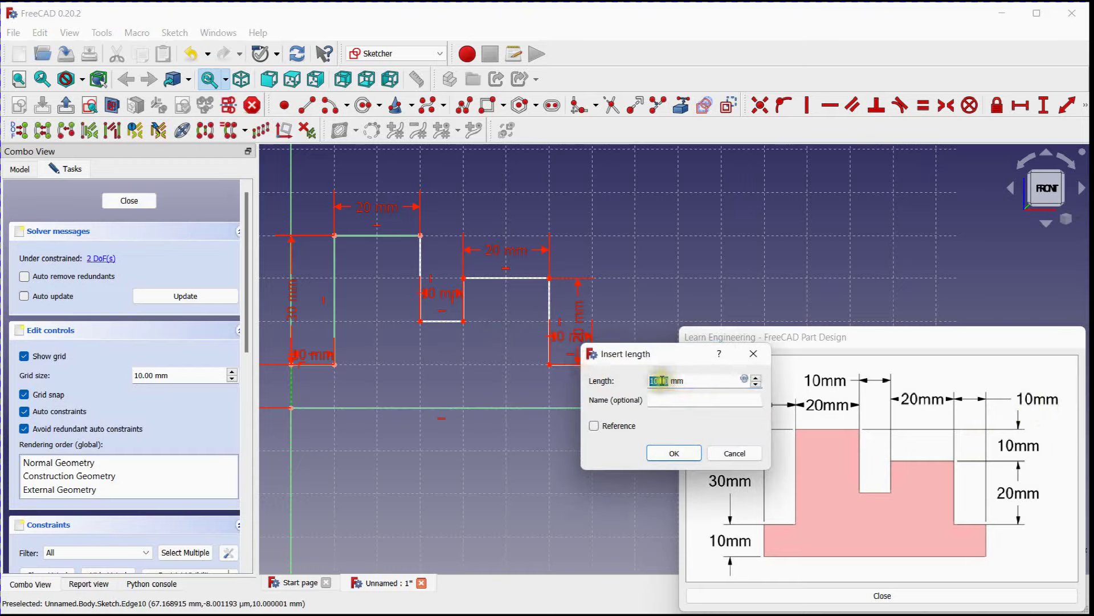
{"action": "left_click", "coordinate": [674, 453]}
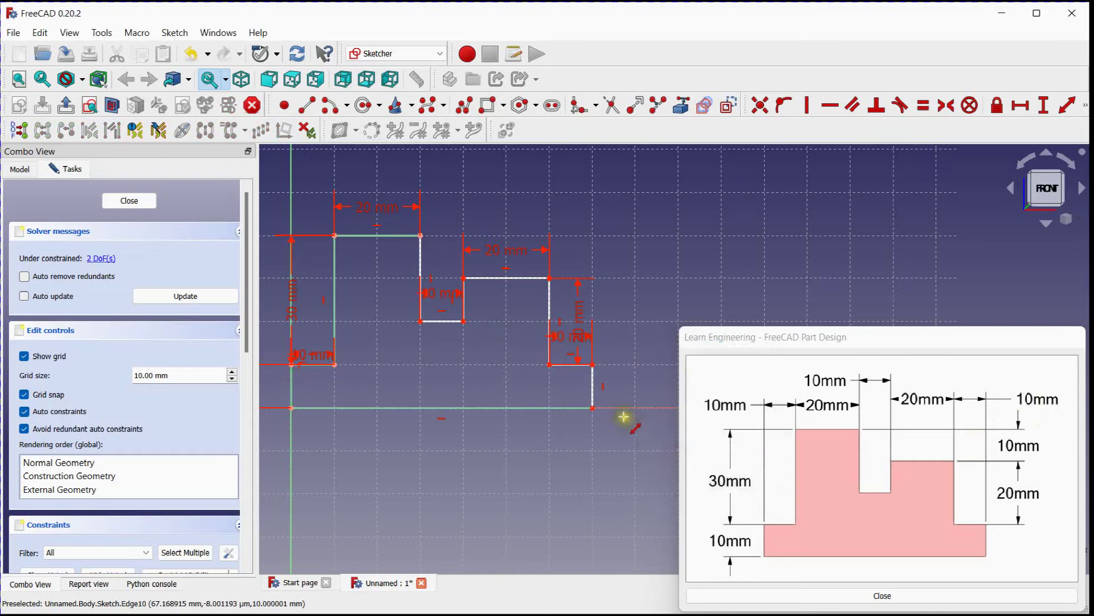
{"action": "left_click", "coordinate": [592, 392]}
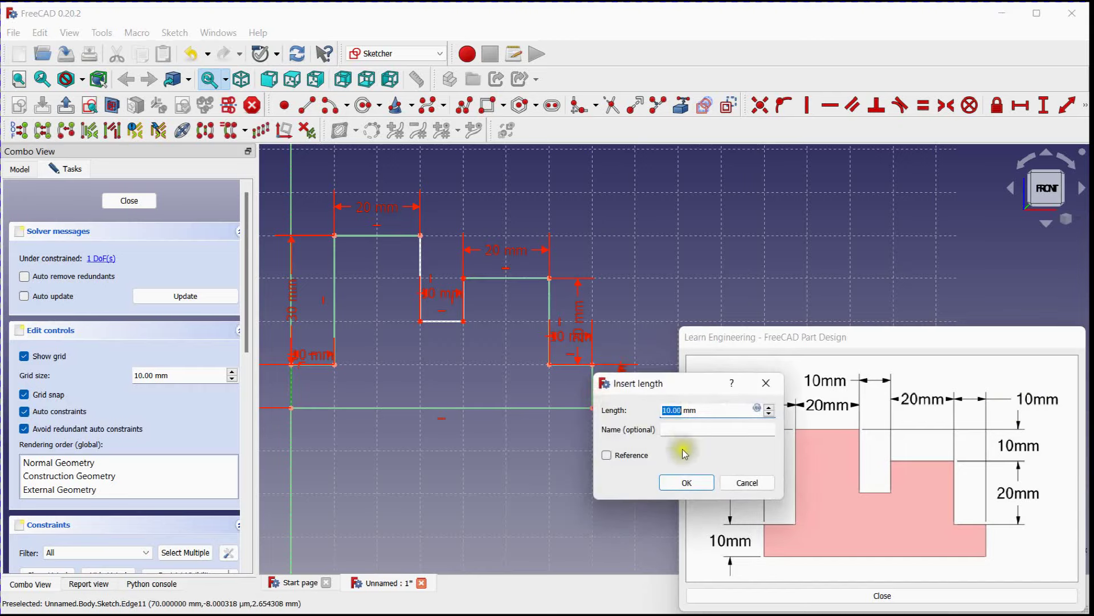
{"action": "left_click", "coordinate": [687, 482]}
{"action": "mouse_move", "coordinate": [582, 322]}
{"action": "middle_mouse_down"}
{"action": "mouse_move", "coordinate": [660, 317]}
{"action": "mouse_move", "coordinate": [623, 335]}
{"action": "middle_mouse_up"}
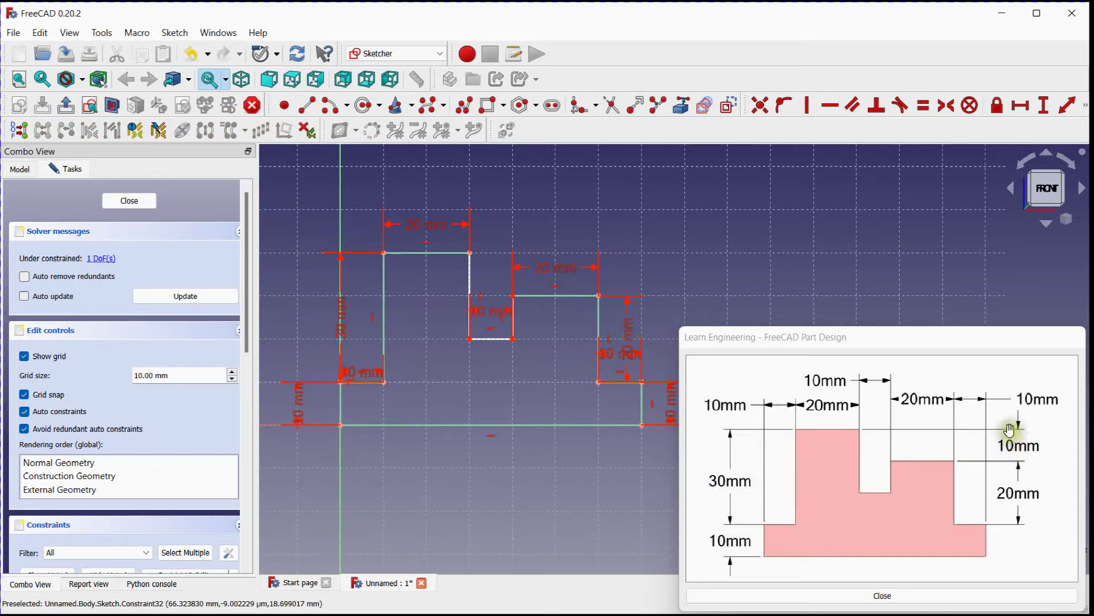
- Pull the slot bottom down, dimension the slot depth 20 mm, and close the sketch
{"action": "left_click", "coordinate": [477, 283]}
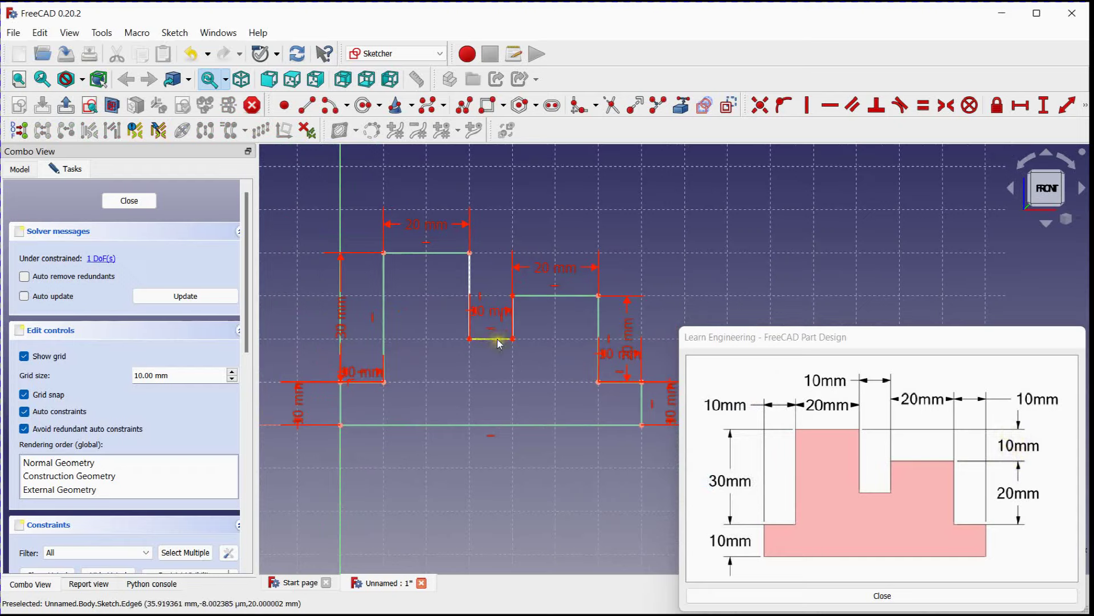
{"action": "left_click", "coordinate": [491, 339]}
{"action": "mouse_move", "coordinate": [487, 347]}
{"action": "left_mouse_down"}
{"action": "mouse_move", "coordinate": [491, 390]}
{"action": "mouse_move", "coordinate": [493, 346]}
{"action": "left_mouse_up"}
{"action": "left_click_drag", "start_coordinate": [493, 346], "coordinate": [493, 346]}
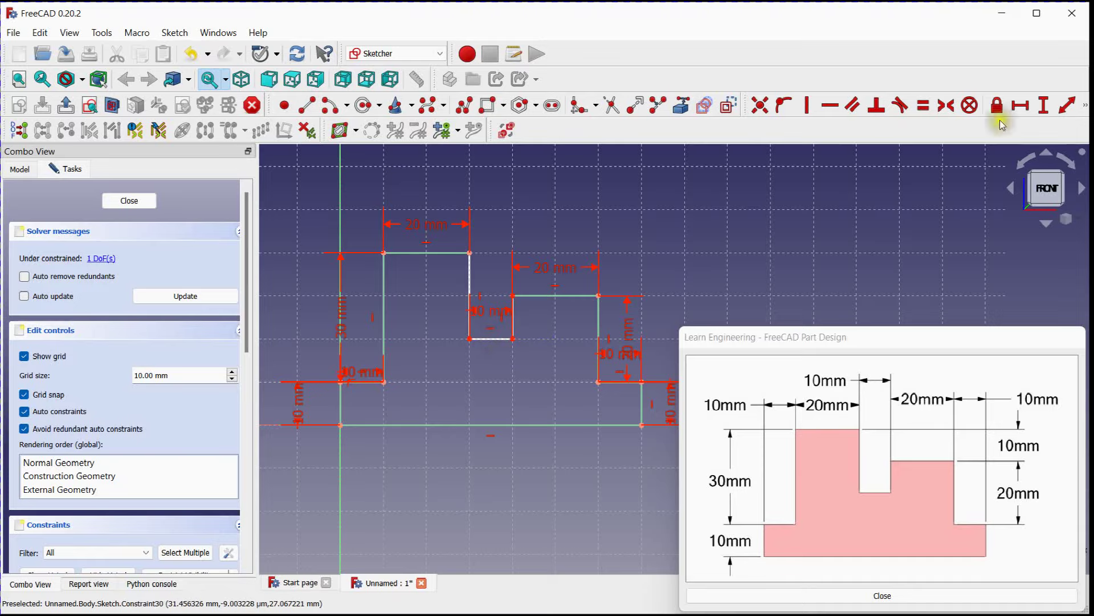
{"action": "left_click", "coordinate": [1067, 105]}
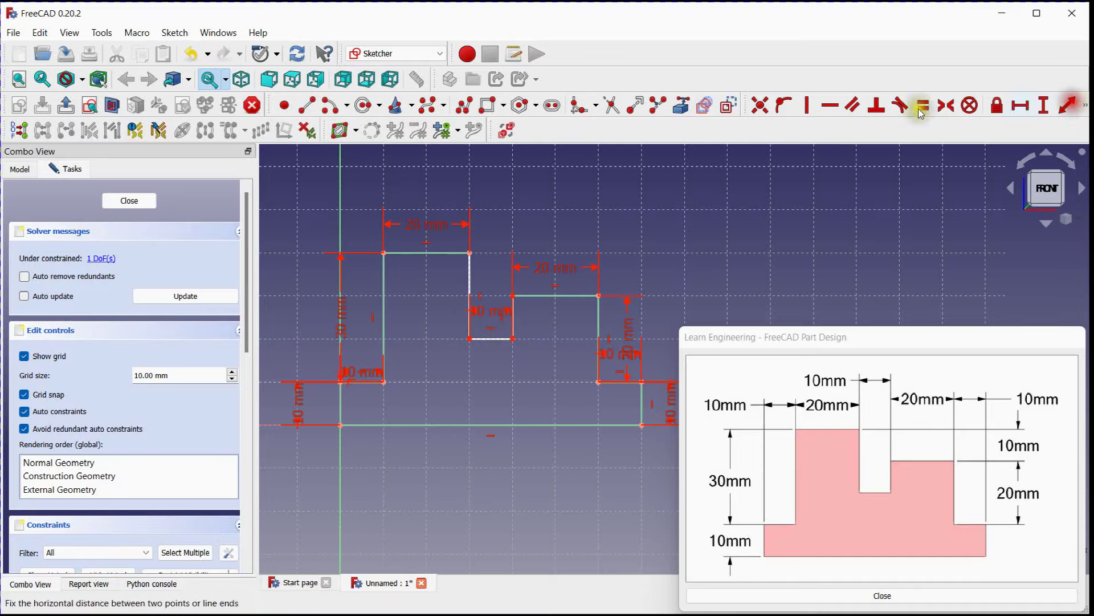
{"action": "left_click", "coordinate": [475, 274]}
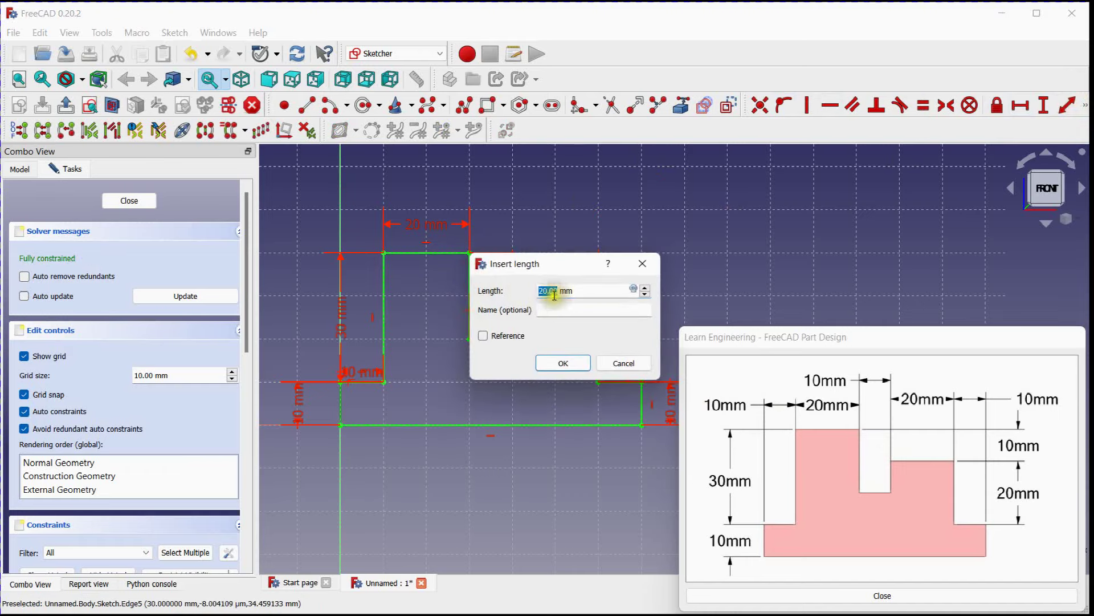
{"action": "left_click", "coordinate": [573, 372]}
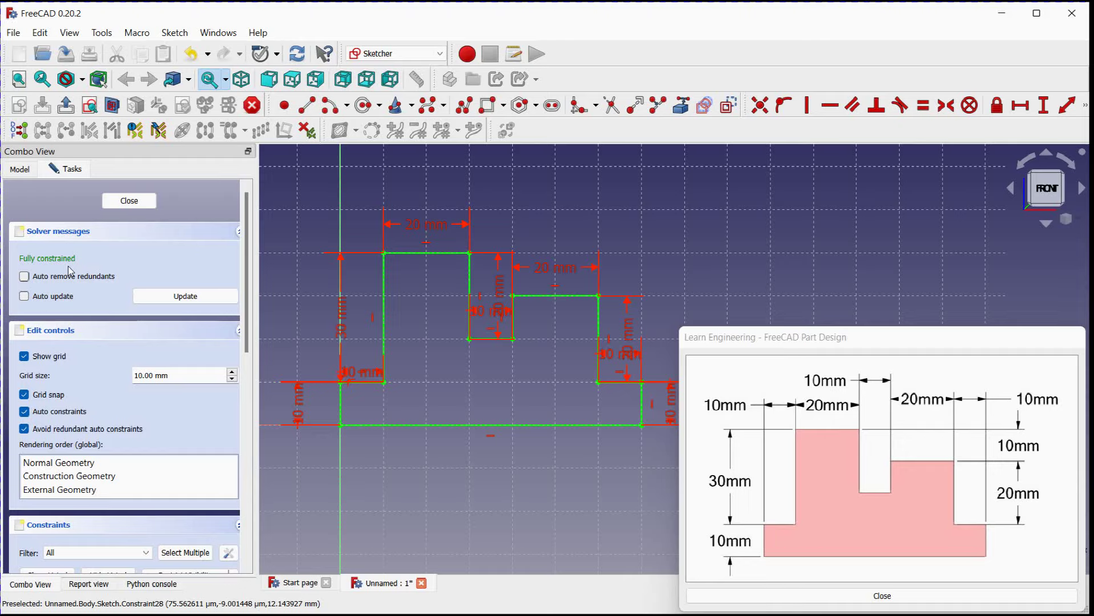
{"action": "left_click", "coordinate": [121, 201]}
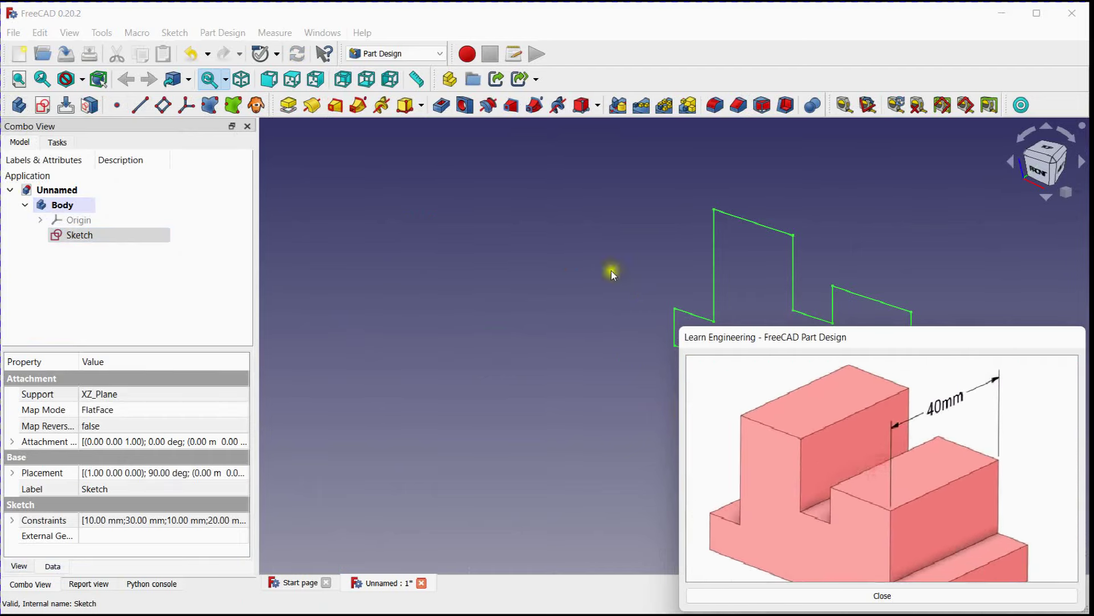
- Pad the stepped sketch with a length of 40 mm
{"action": "mouse_move", "coordinate": [632, 262]}
{"action": "middle_mouse_down"}
{"action": "mouse_move", "coordinate": [432, 242]}
{"action": "mouse_move", "coordinate": [288, 266]}
{"action": "middle_mouse_up"}
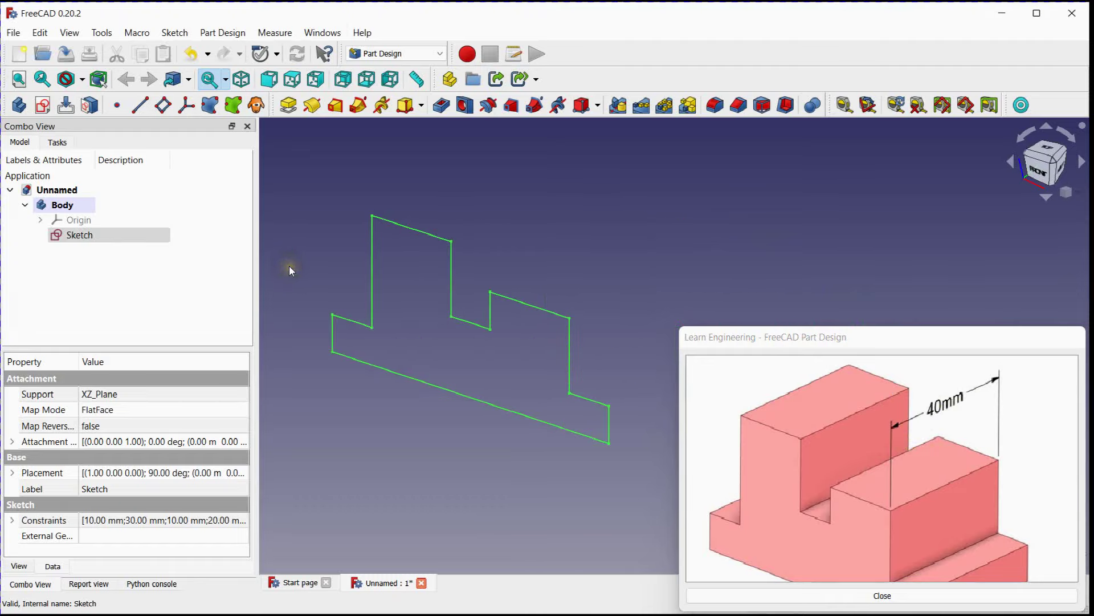
{"action": "left_click", "coordinate": [288, 106]}
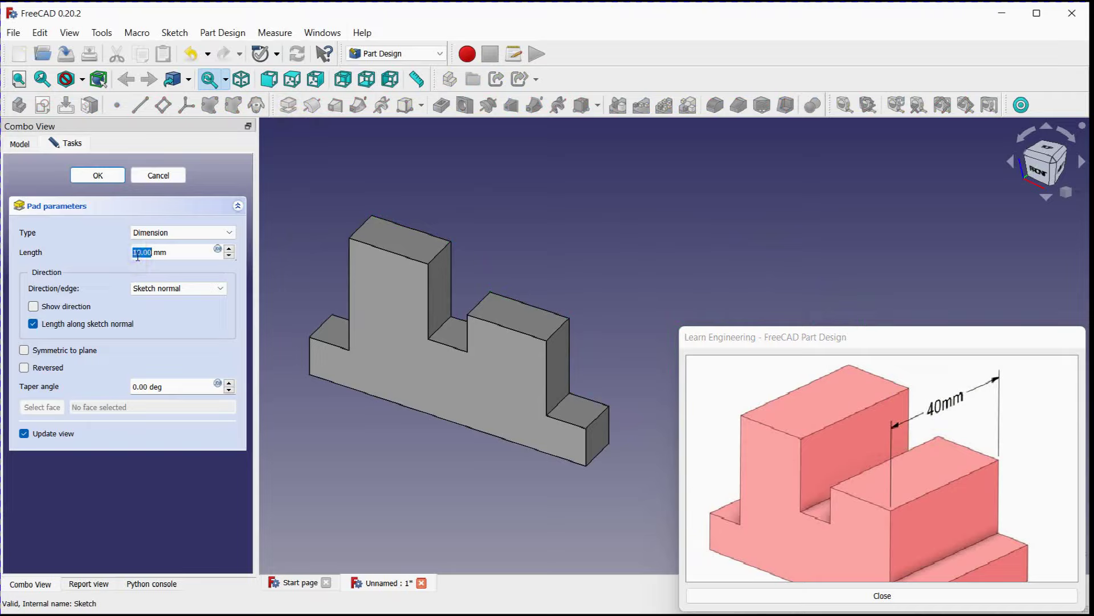
{"action": "type", "text": "40"}
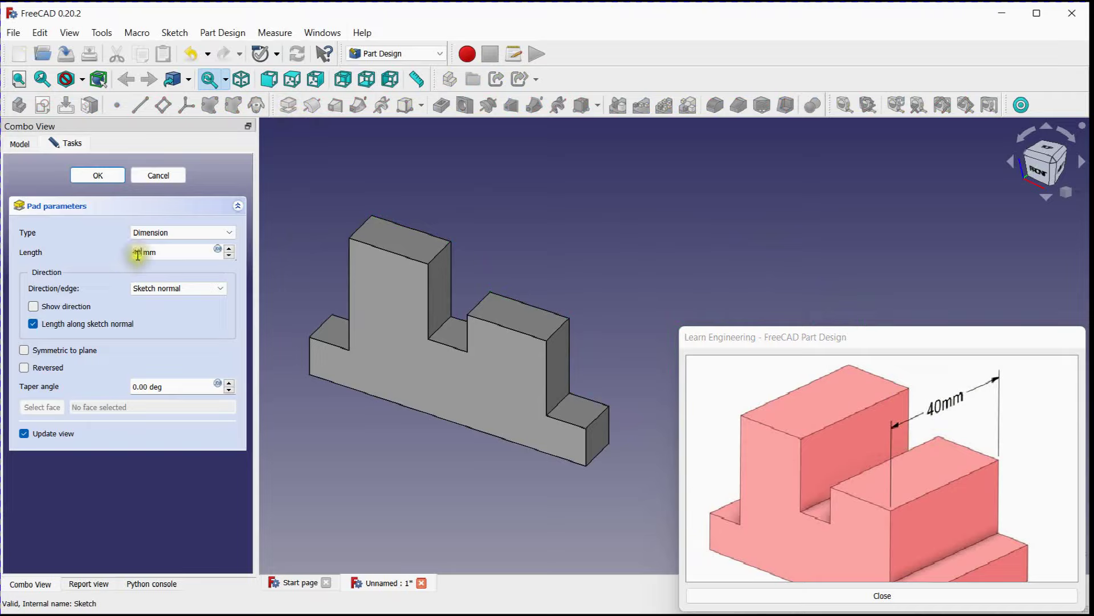
{"action": "left_click", "coordinate": [135, 256]}
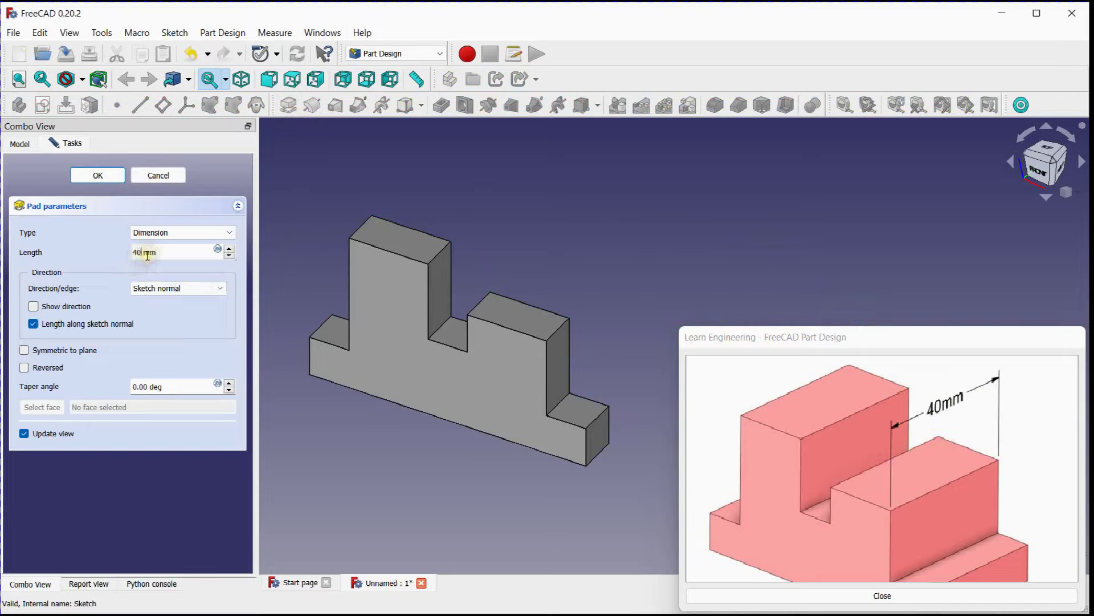
- Confirm the 40 mm pad
{"action": "left_click", "coordinate": [98, 174]}
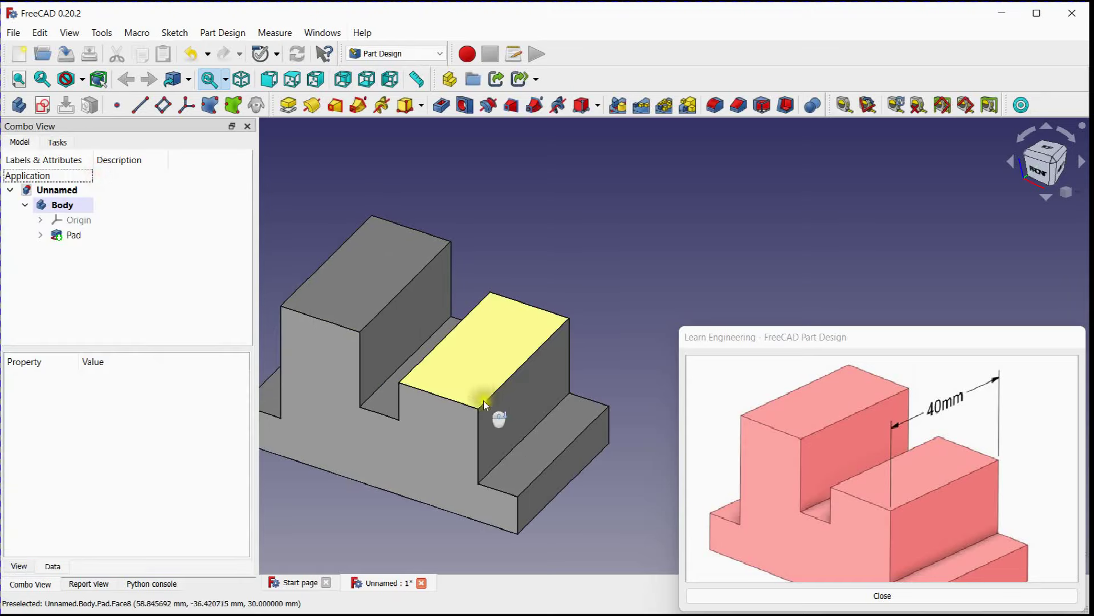
{"action": "scroll", "coordinate": [490, 399], "scroll_direction": "down", "scroll_amount": 3}
{"action": "scroll", "coordinate": [505, 369], "scroll_direction": "up", "scroll_amount": 5}
{"action": "scroll", "coordinate": [419, 432], "scroll_direction": "down", "scroll_amount": 2}
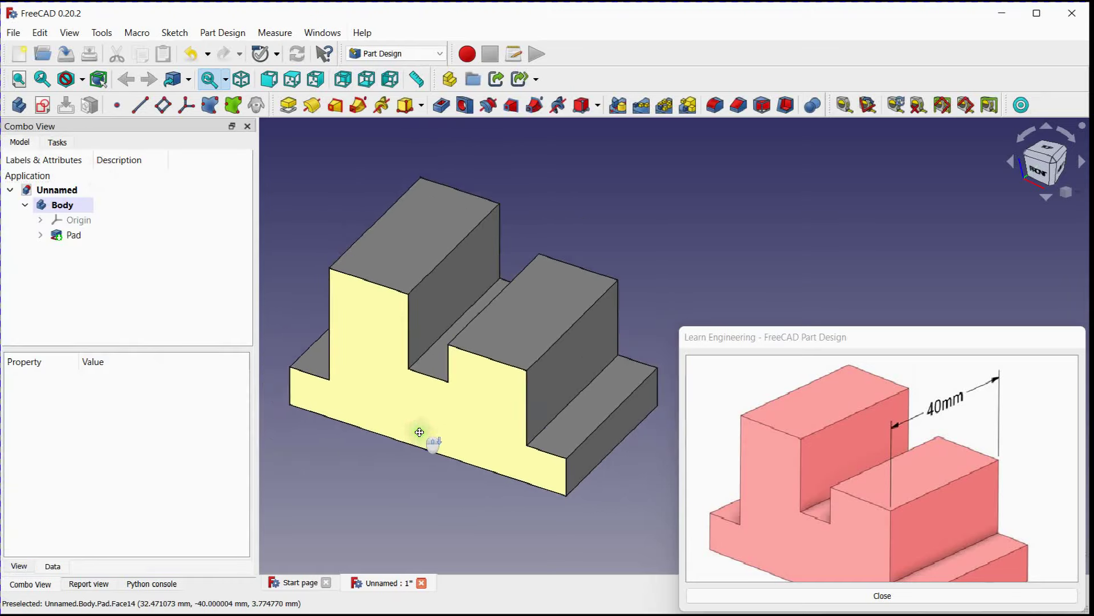
- Set the solid's shape colour to pink (#ffaaff) through its Appearance settings
{"action": "left_click", "coordinate": [461, 394]}
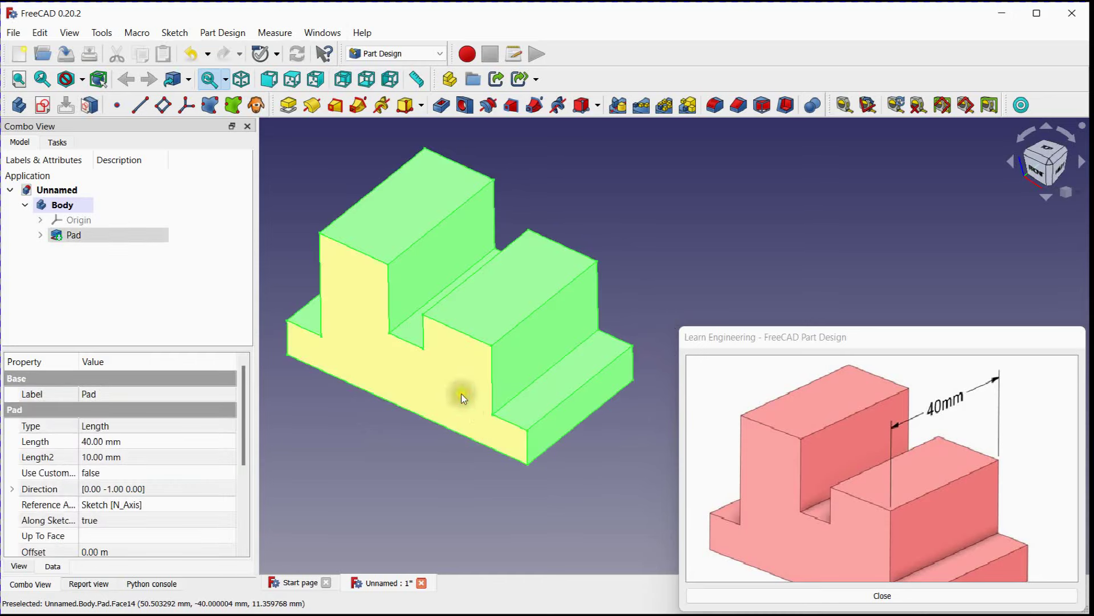
{"action": "right_click", "coordinate": [461, 393]}
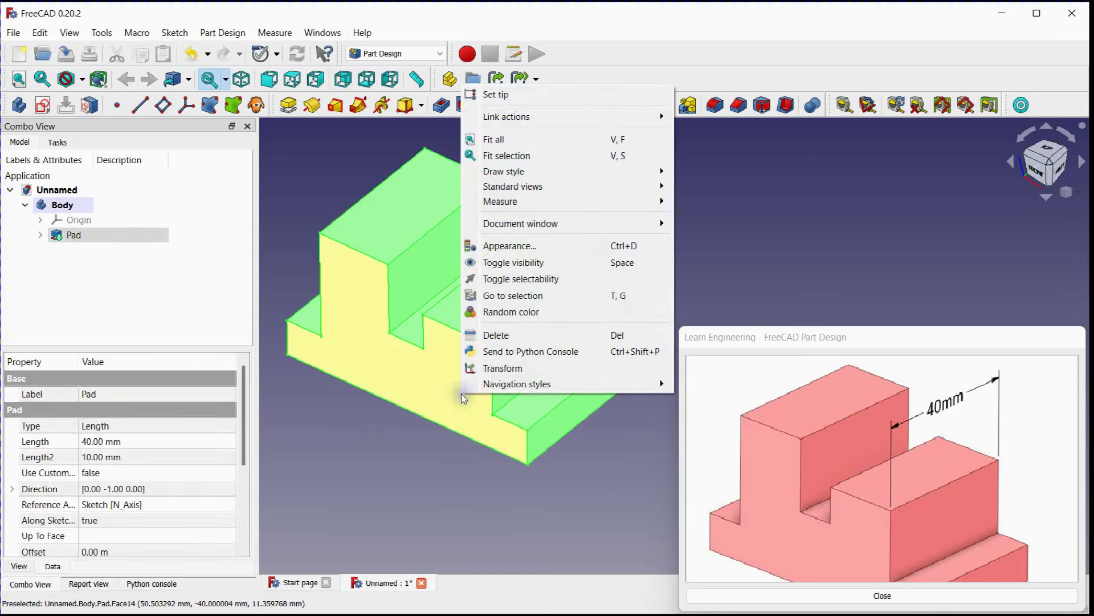
{"action": "left_click", "coordinate": [541, 246]}
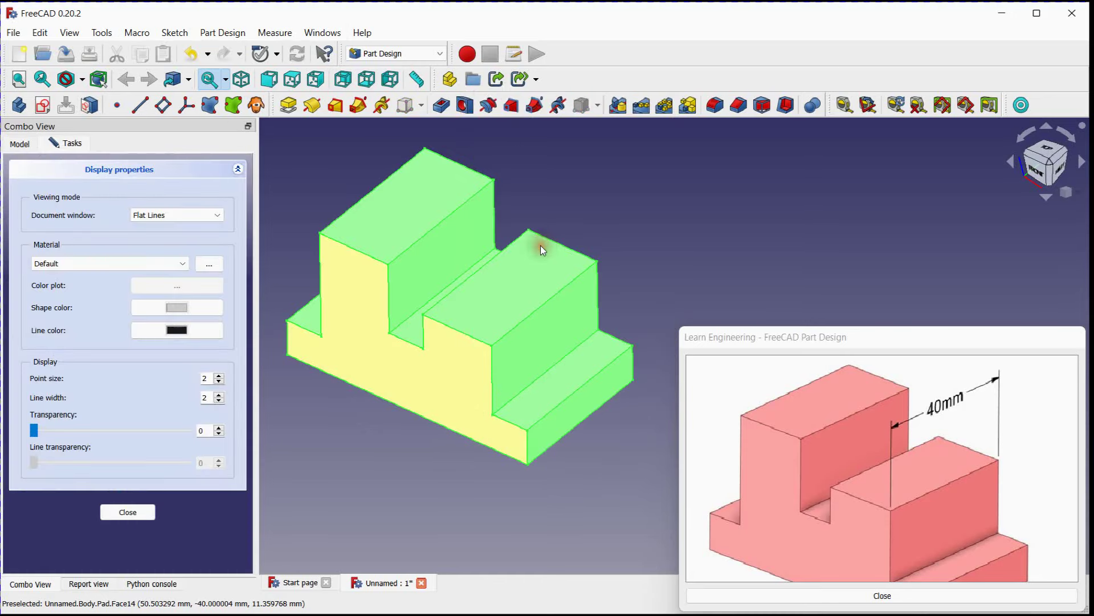
{"action": "left_click", "coordinate": [167, 308]}
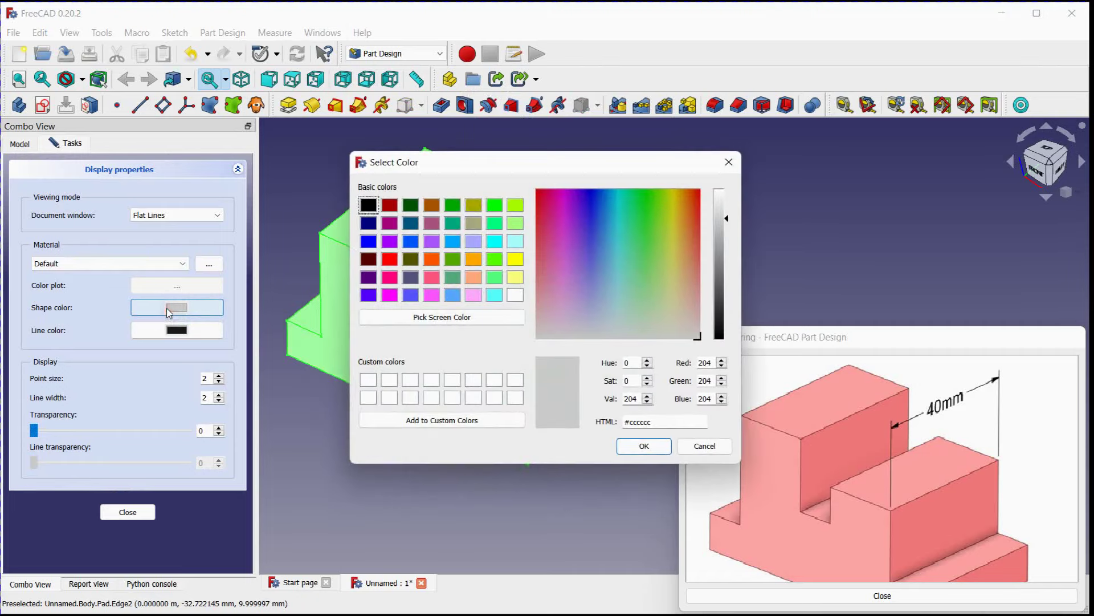
{"action": "left_click", "coordinate": [473, 295]}
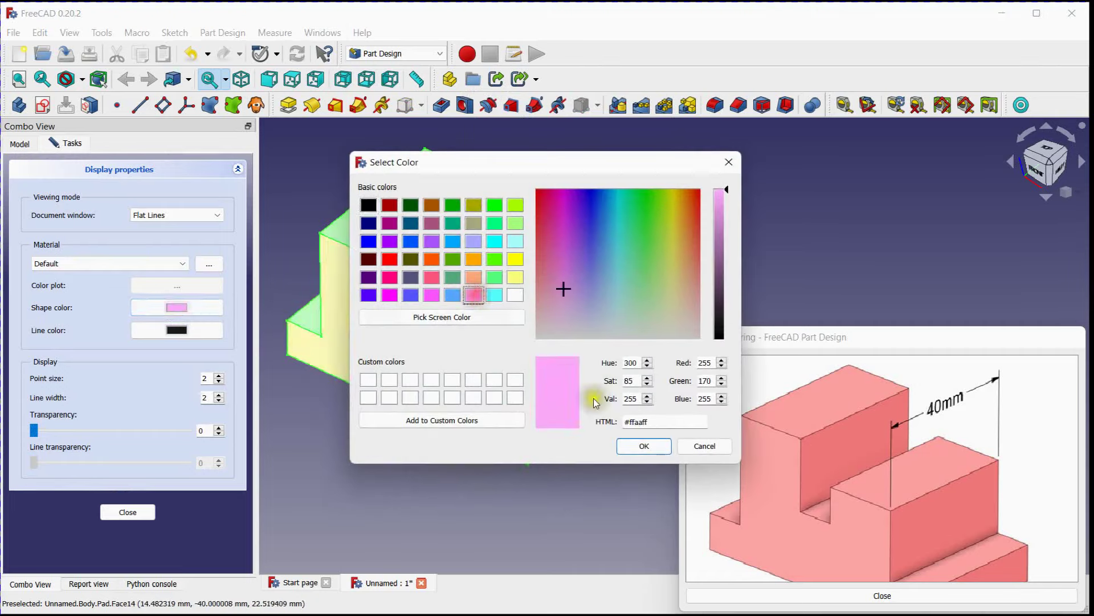
{"action": "left_click", "coordinate": [658, 447]}
{"action": "left_click", "coordinate": [147, 512]}
{"action": "left_click", "coordinate": [354, 456]}
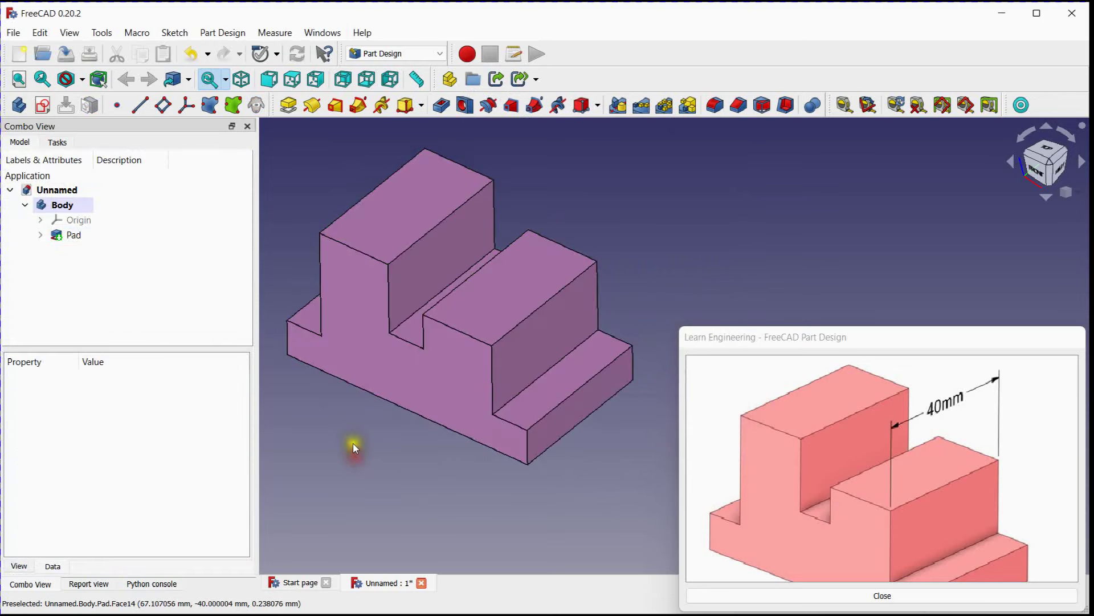
{"action": "middle_click_drag", "start_coordinate": [353, 443], "coordinate": [373, 448]}
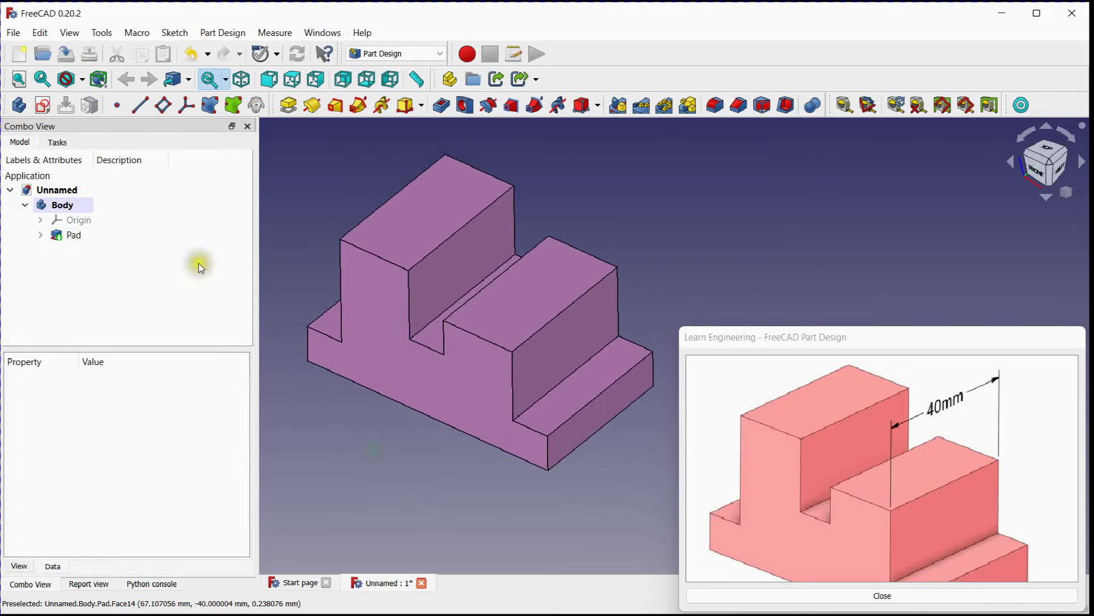
- In Preferences > Display > Colors, switch the 3D view background to a simple white colour
{"action": "left_click", "coordinate": [40, 33]}
{"action": "left_click", "coordinate": [87, 362]}
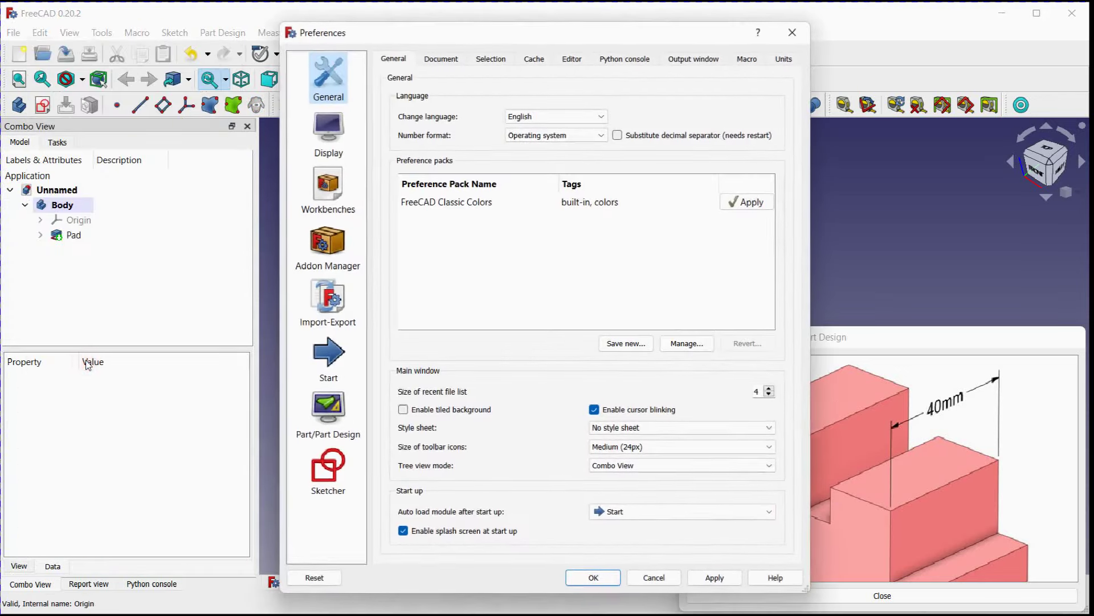
{"action": "left_click", "coordinate": [319, 132]}
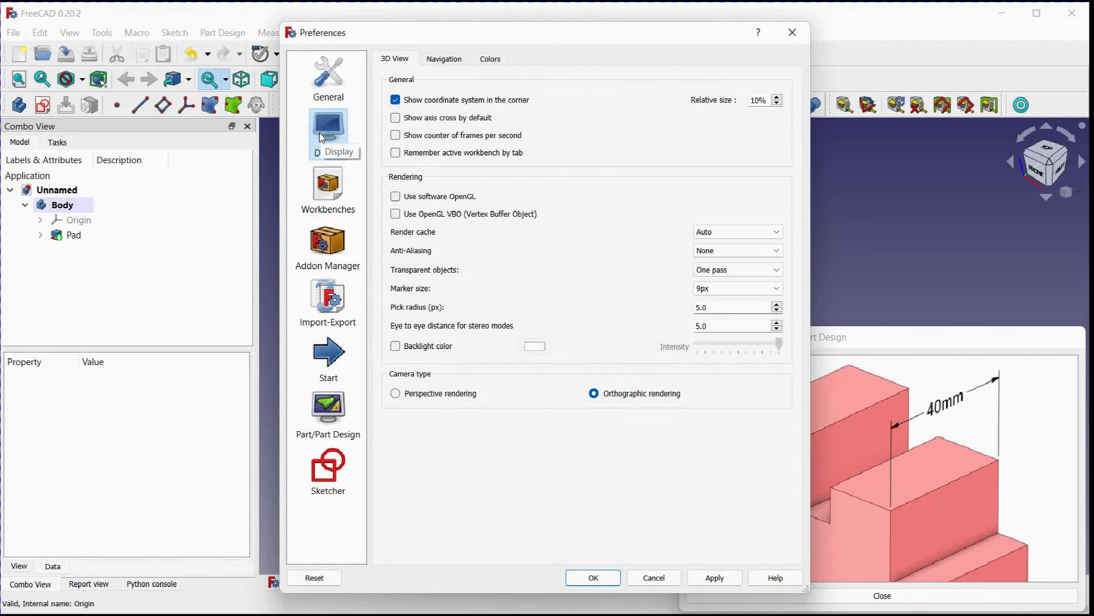
{"action": "left_click", "coordinate": [490, 59]}
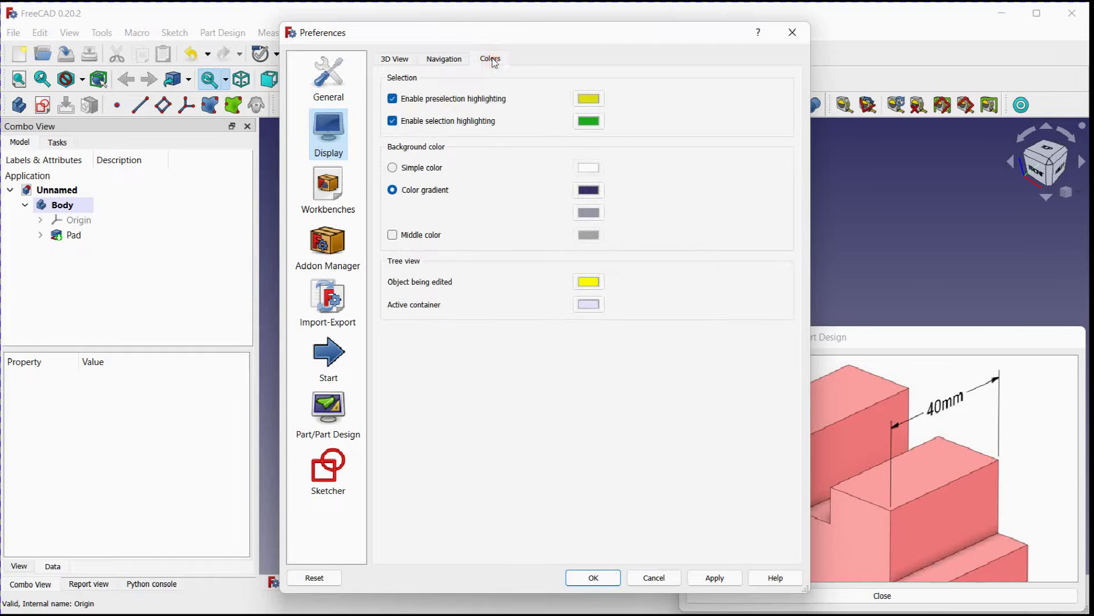
{"action": "left_click", "coordinate": [406, 167]}
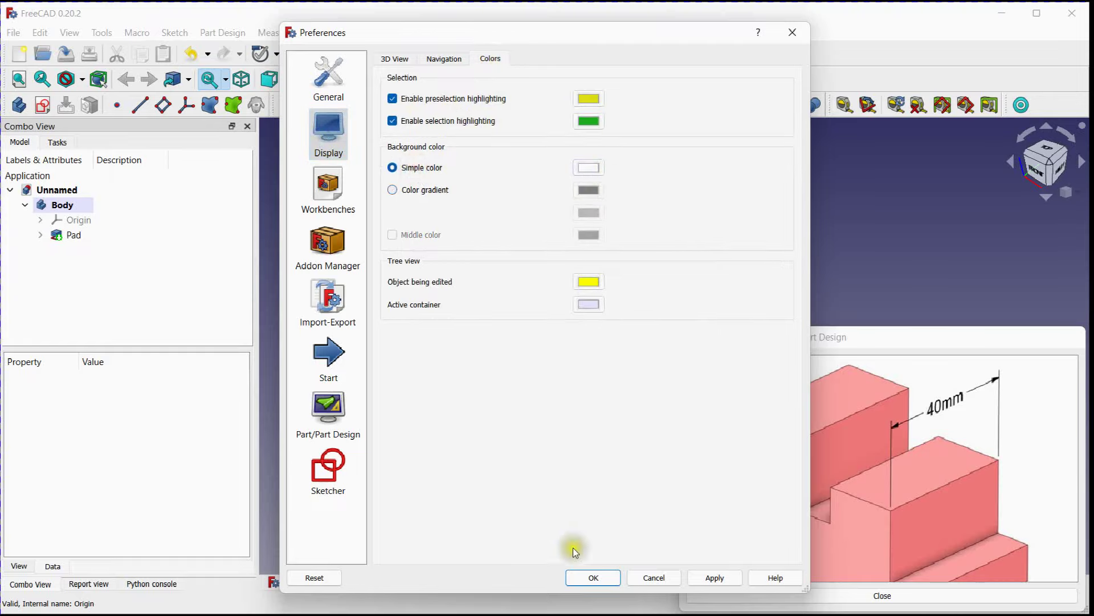
{"action": "left_click", "coordinate": [588, 577]}
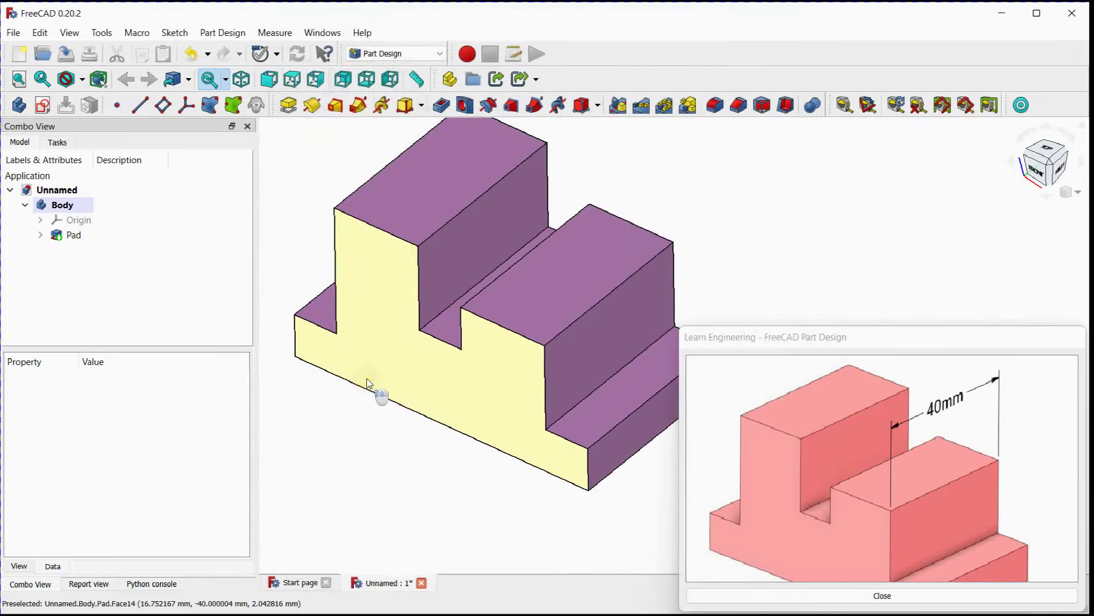
{"action": "scroll", "coordinate": [367, 382], "scroll_direction": "down", "scroll_amount": 2}
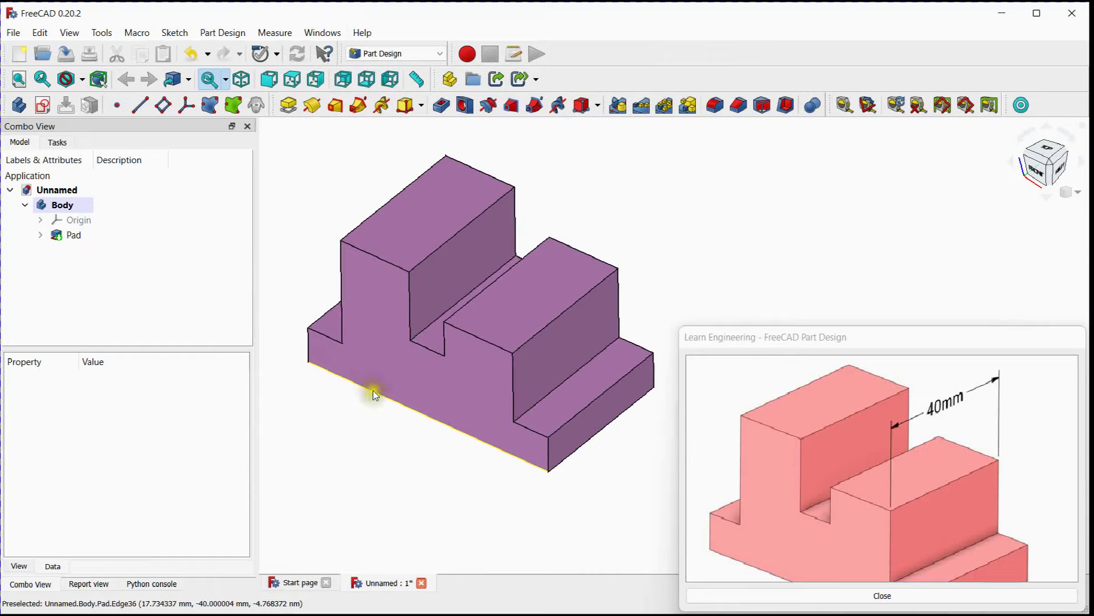
{"action": "middle_click_drag", "start_coordinate": [371, 392], "coordinate": [384, 398]}
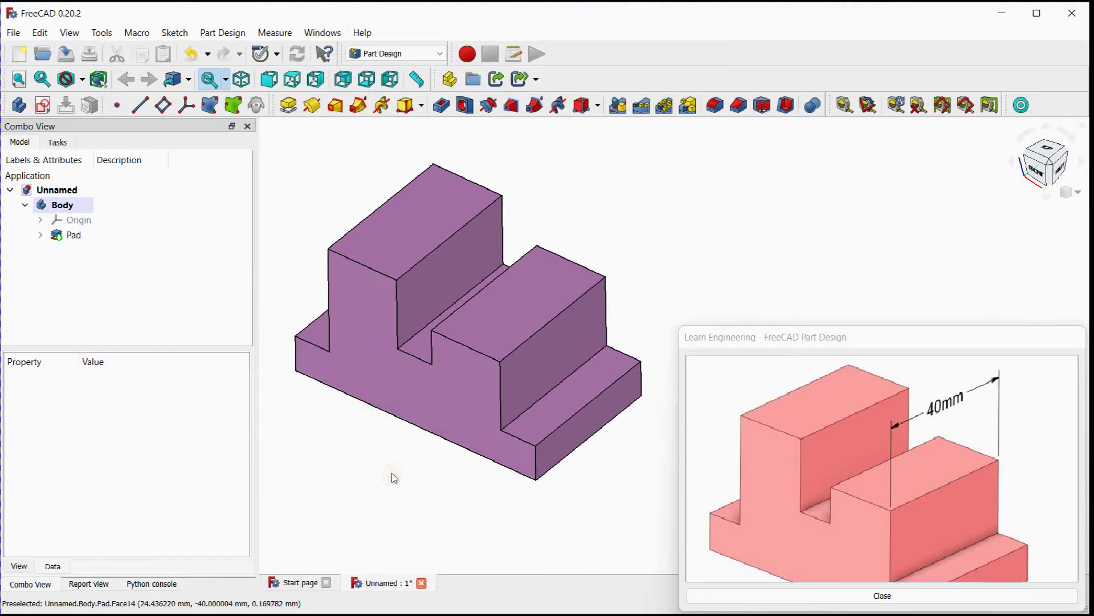
- Export the selected Body as an STL mesh named Part-1 to the Desktop
{"action": "double_click", "coordinate": [408, 227]}
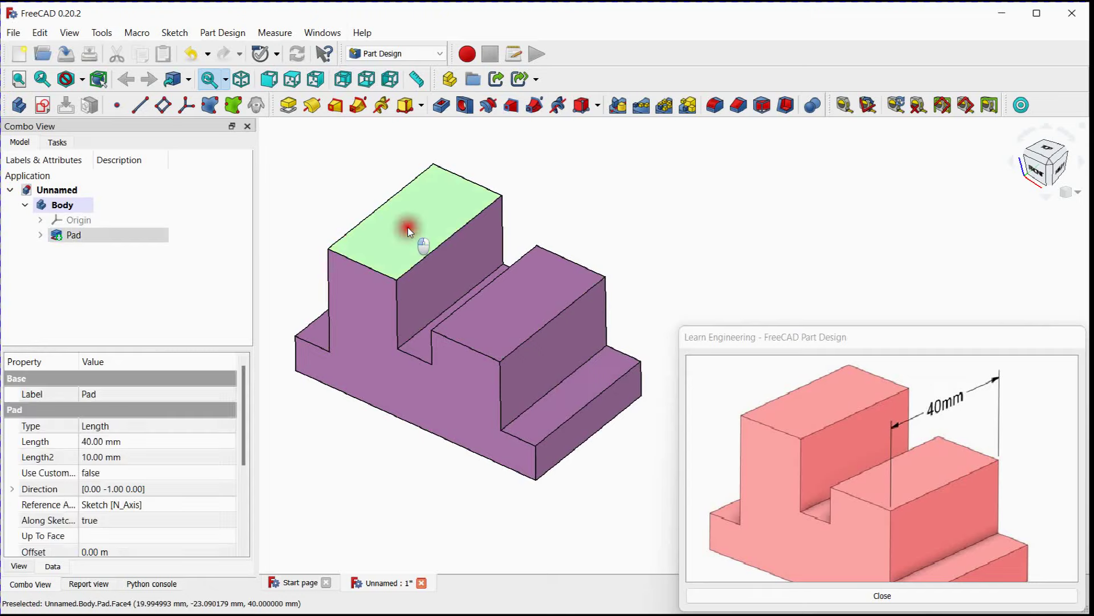
{"action": "left_click", "coordinate": [13, 32]}
{"action": "left_click", "coordinate": [73, 236]}
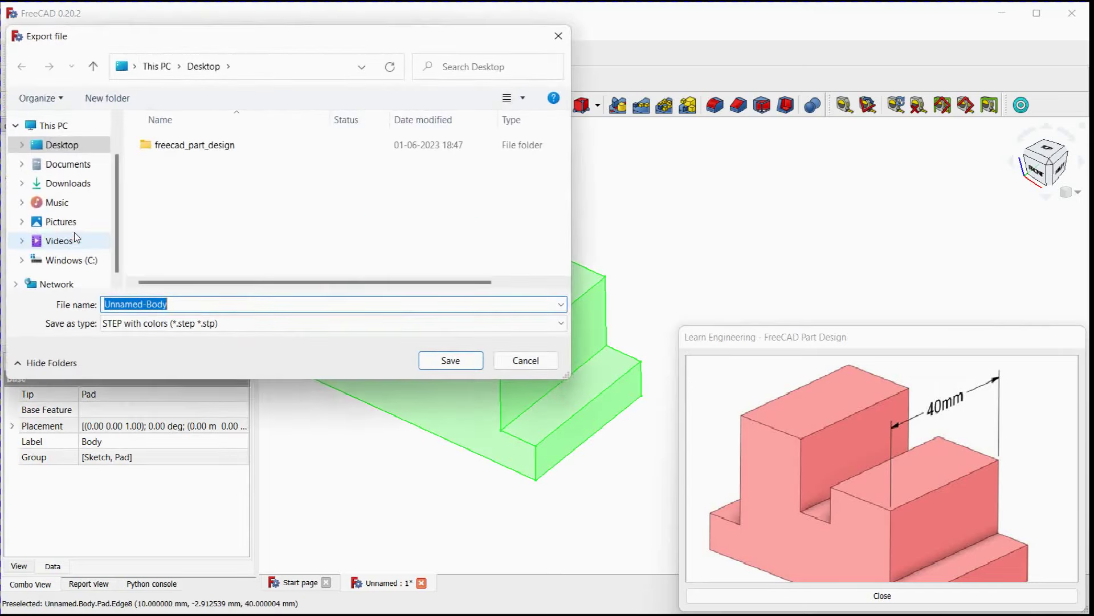
{"action": "left_click", "coordinate": [330, 323]}
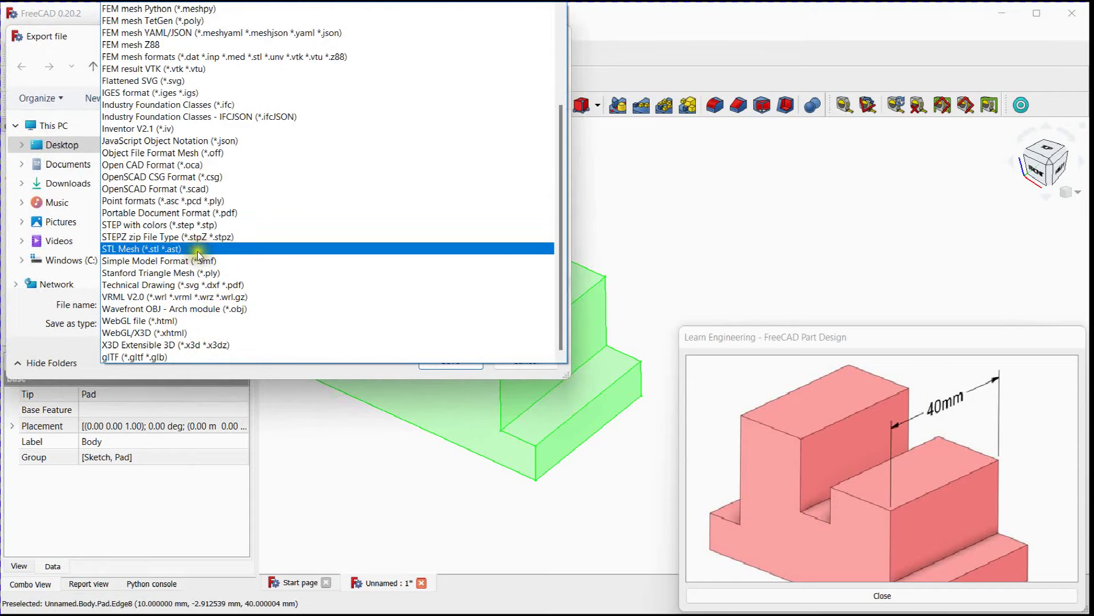
{"action": "left_click", "coordinate": [189, 248]}
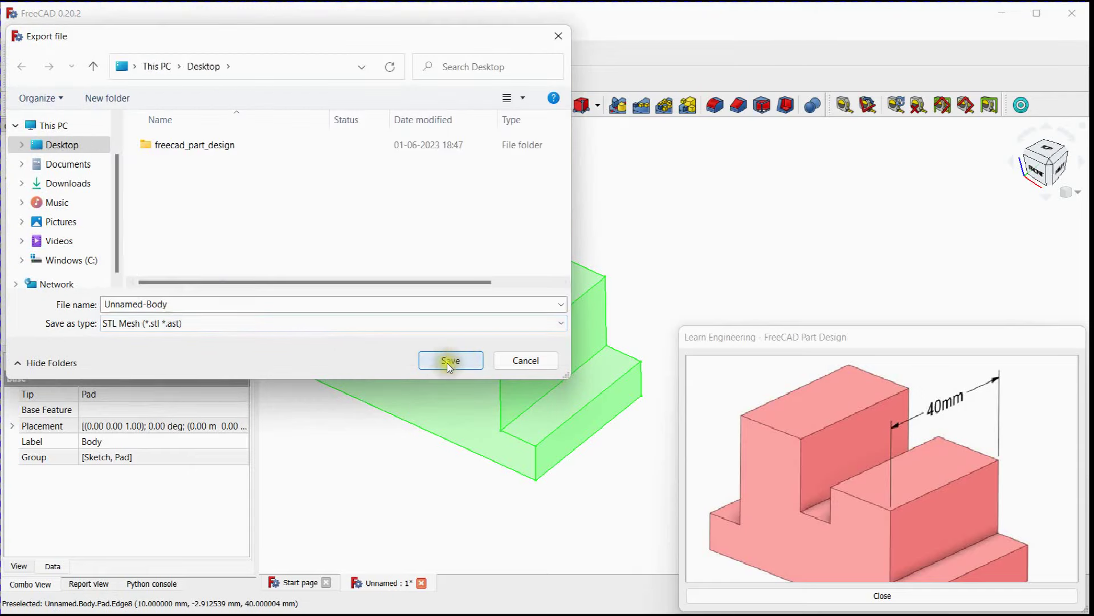
{"action": "left_click", "coordinate": [191, 305]}
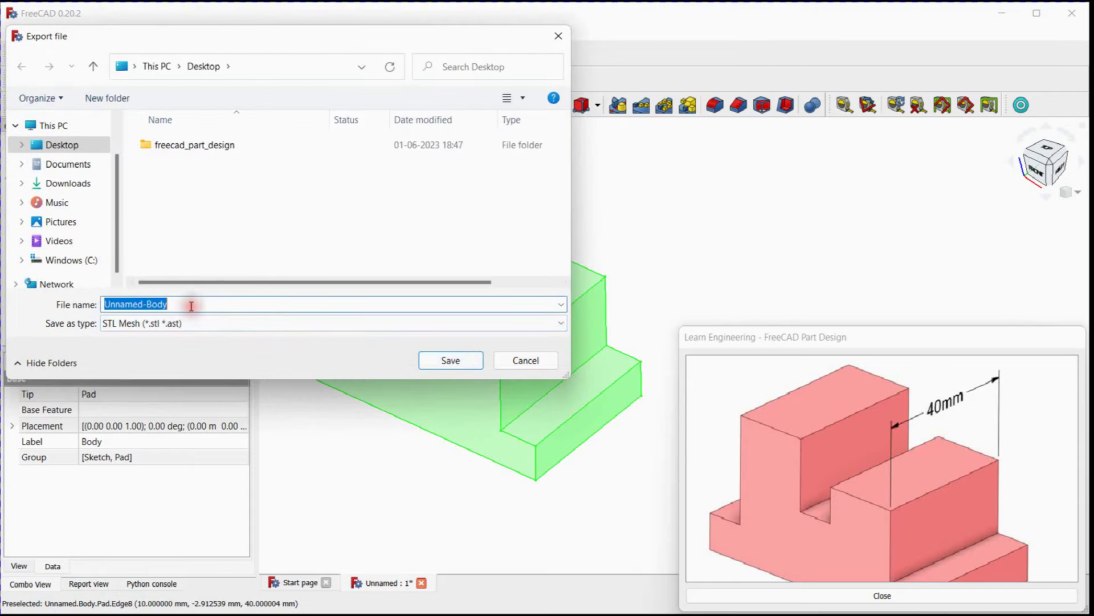
{"action": "type", "text": "Par"}
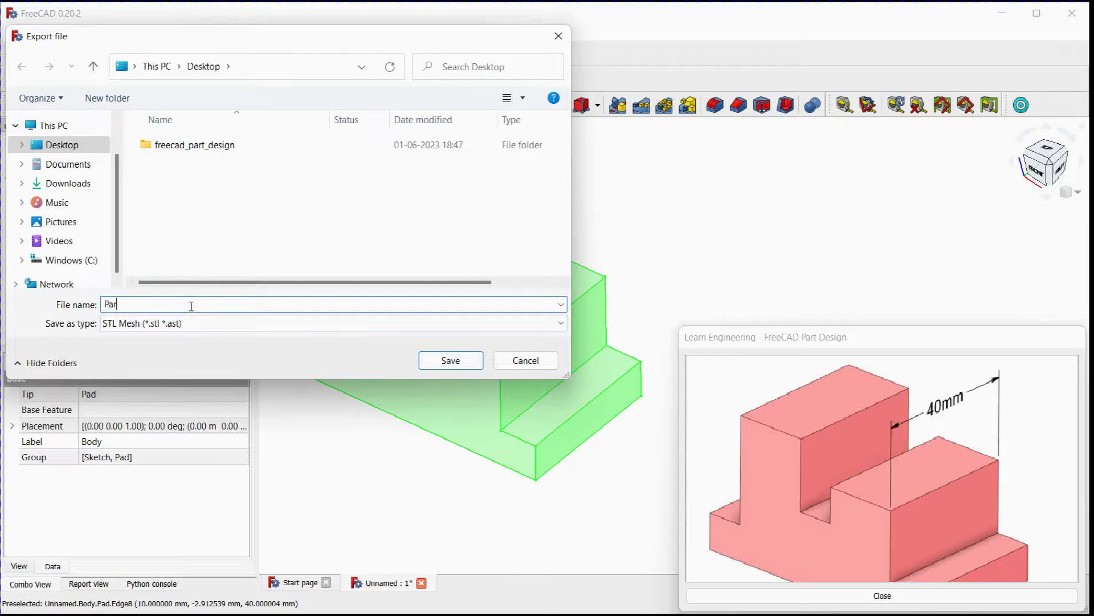
{"action": "type", "text": "t-1"}
{"action": "key", "text": "Return"}
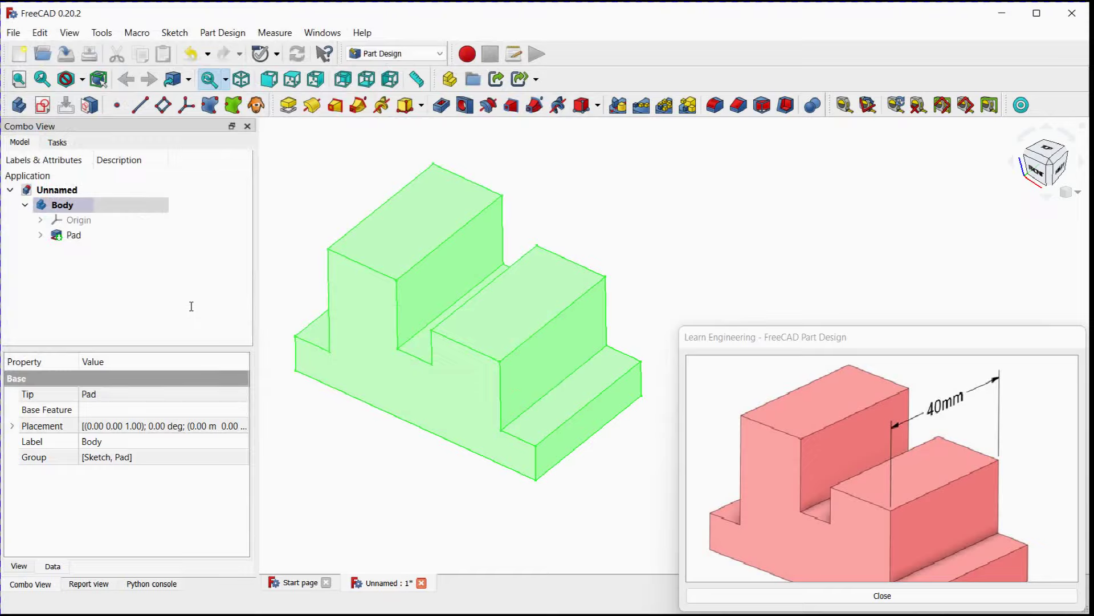
- Refresh the Desktop to confirm the Part-1 file appears
{"action": "left_click", "coordinate": [295, 238]}
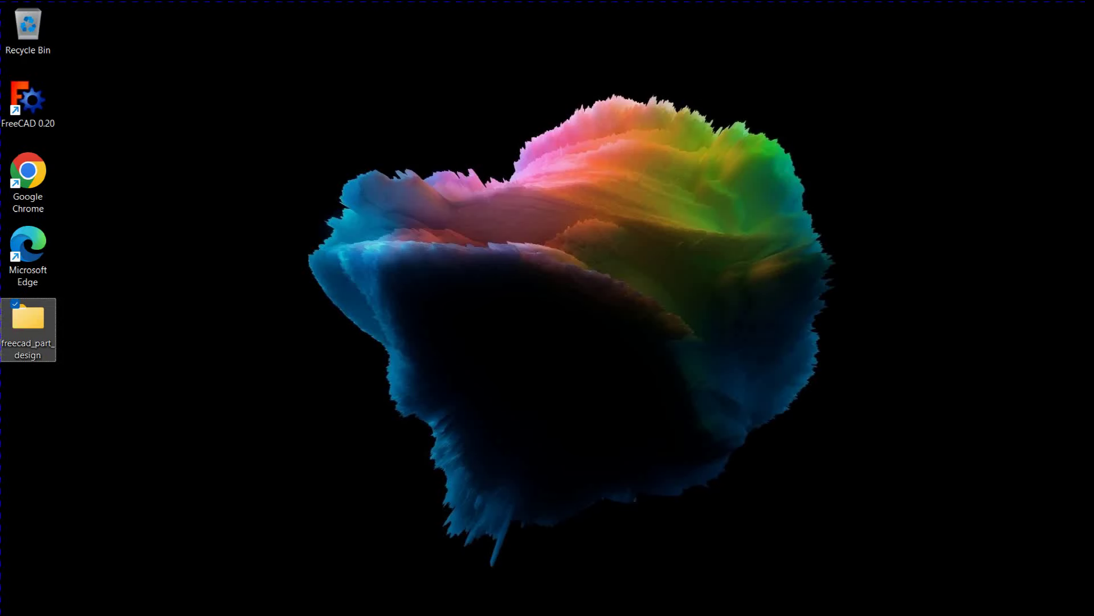
{"action": "left_click", "coordinate": [183, 396]}
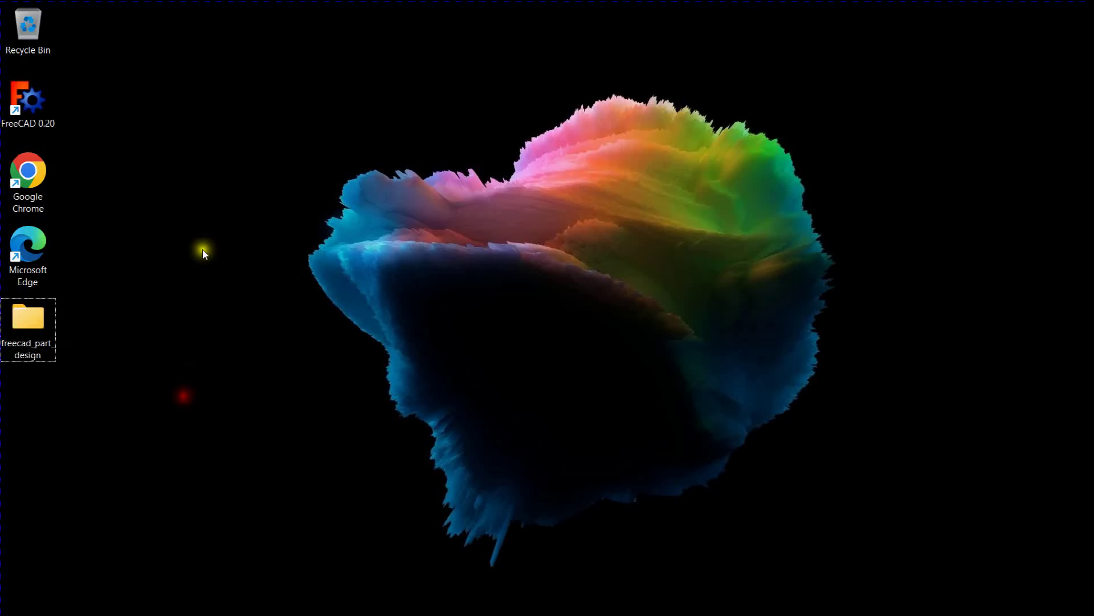
{"action": "right_click", "coordinate": [211, 206]}
{"action": "left_click", "coordinate": [248, 271]}
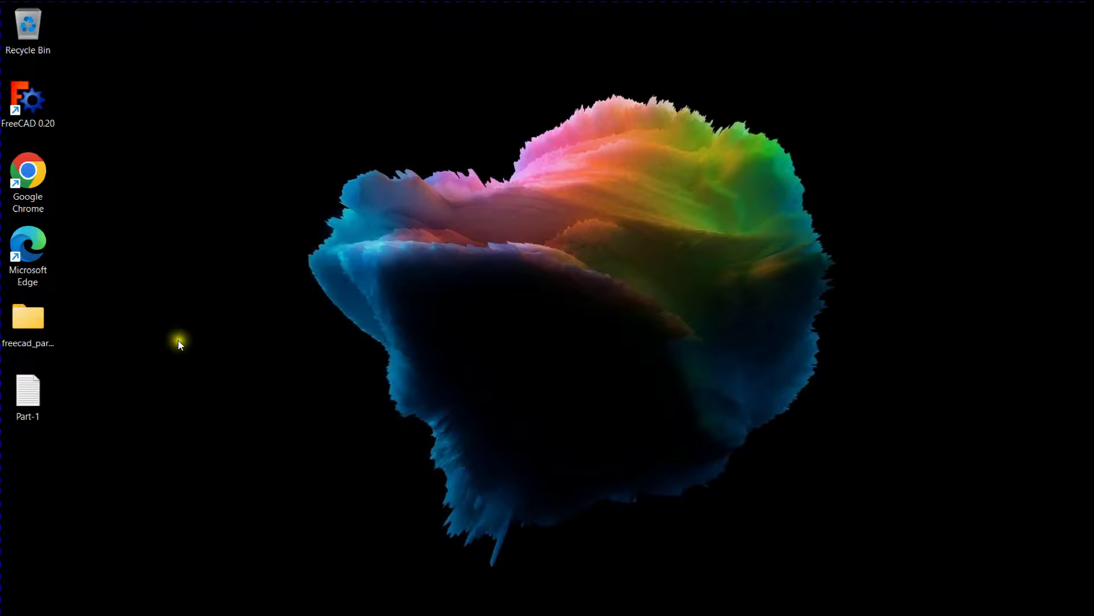
{"action": "left_click", "coordinate": [171, 354]}
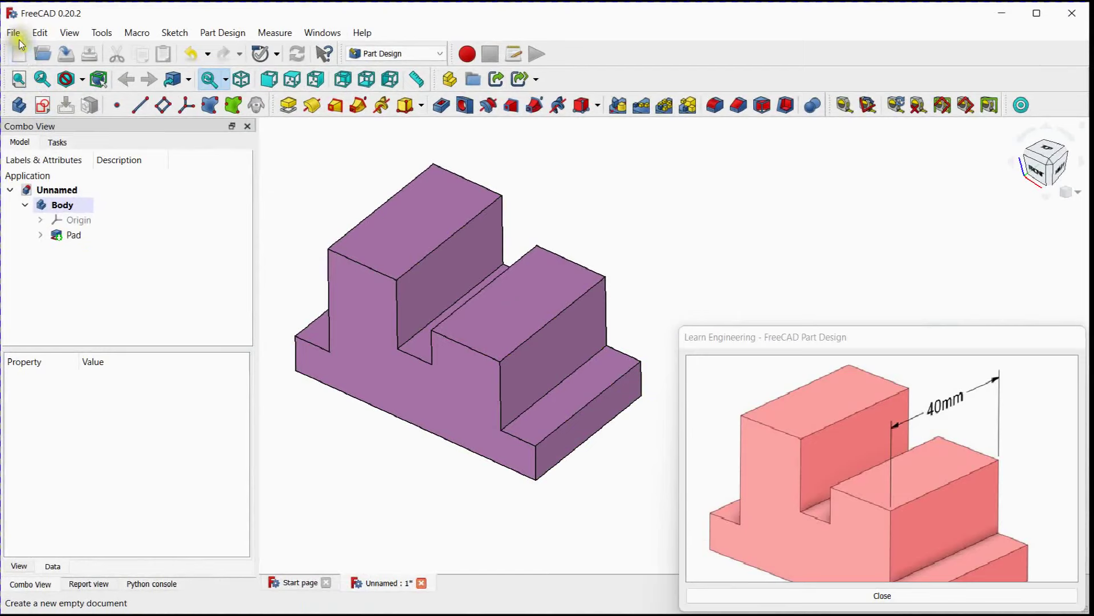
- Close all documents without saving, then open the Part-1 mesh from the Desktop
{"action": "left_click", "coordinate": [16, 33]}
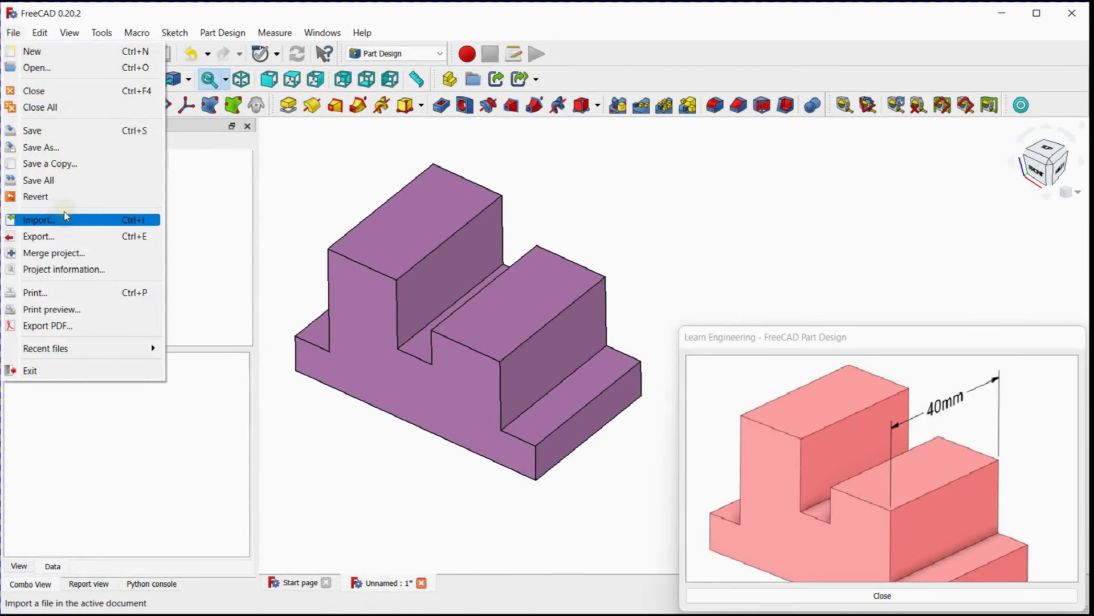
{"action": "left_click", "coordinate": [49, 107]}
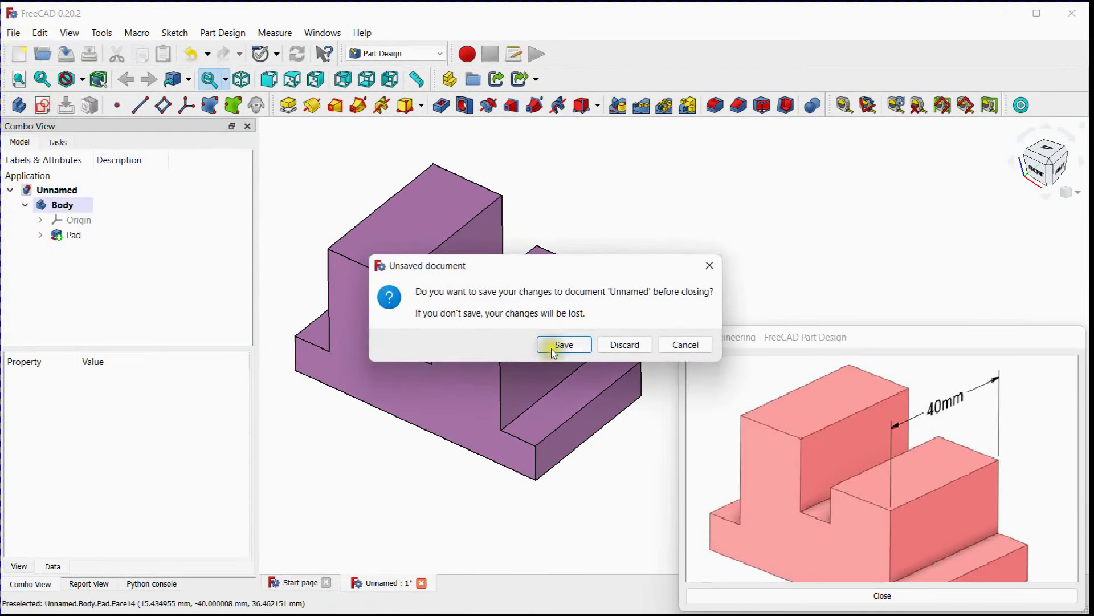
{"action": "left_click", "coordinate": [627, 346]}
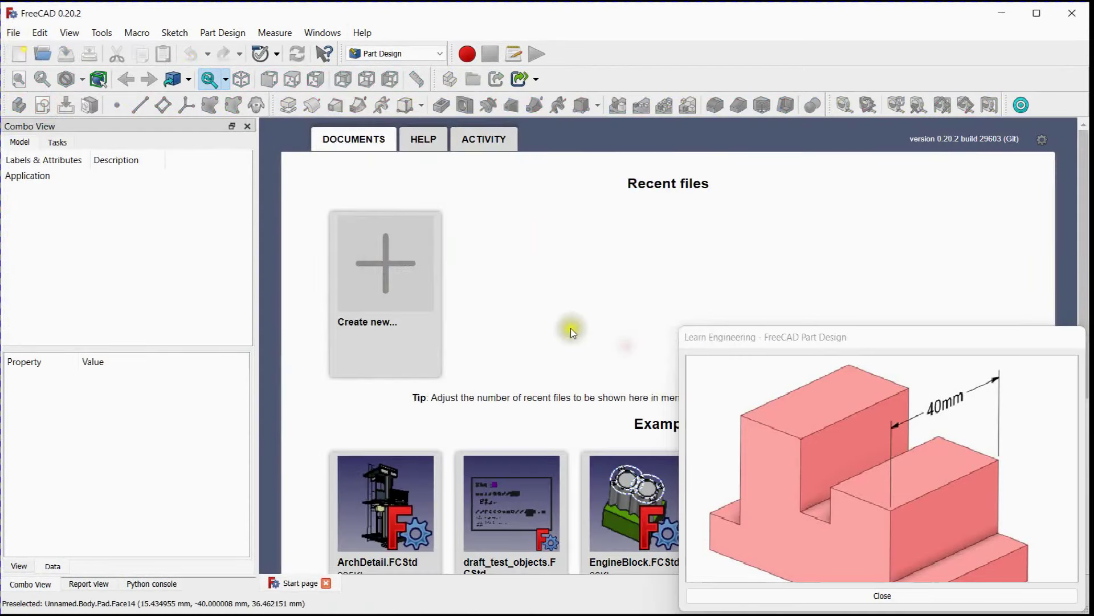
{"action": "key", "text": "ctrl+o"}
{"action": "left_click", "coordinate": [177, 166]}
{"action": "left_click", "coordinate": [456, 359]}
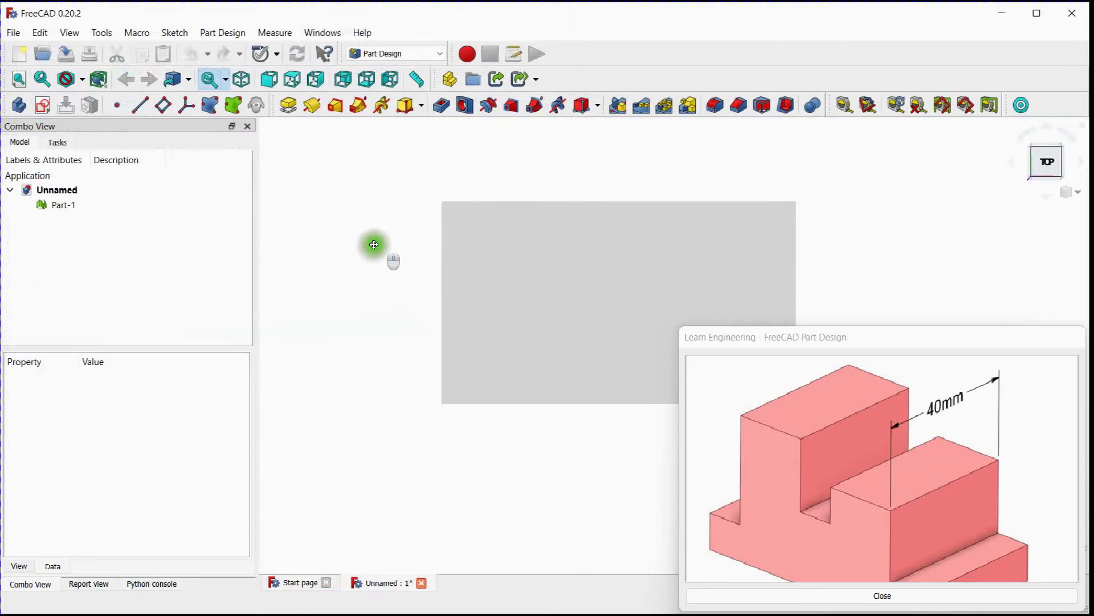